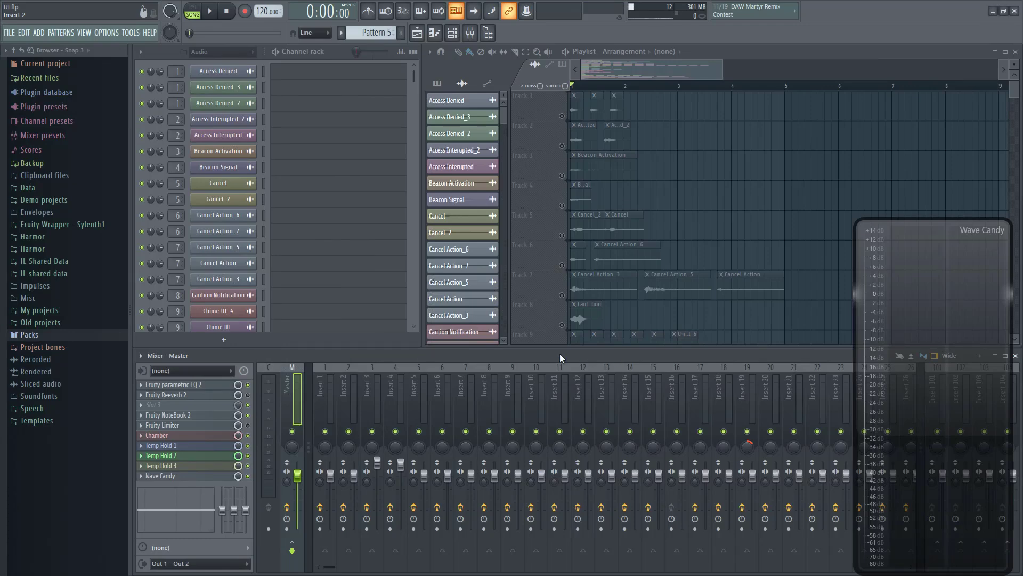
- Open the Generators & Fields README in WordPad, with its welcome note and licence agreement
drag(1015, 94, 1013, 168)
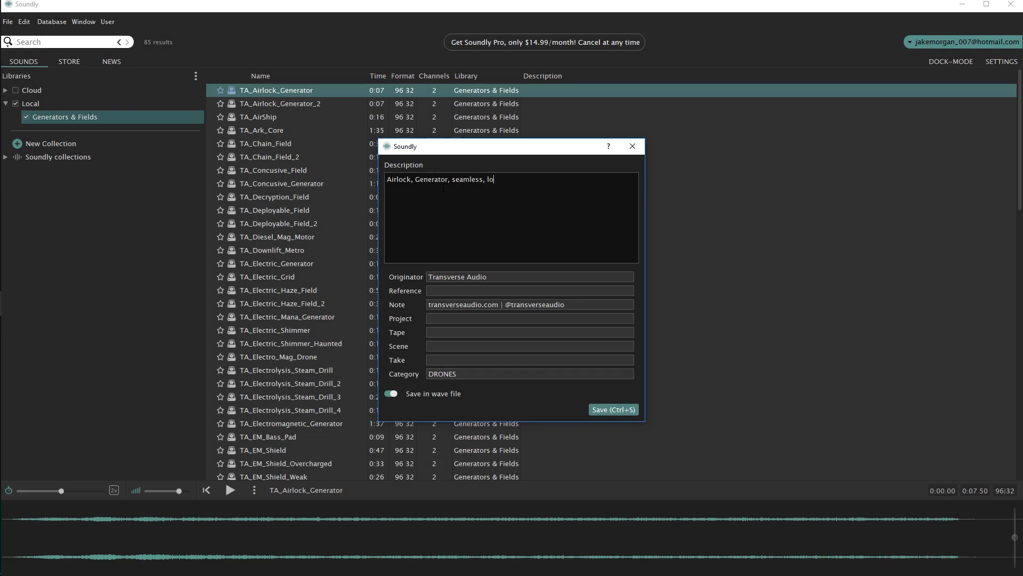
text(op)
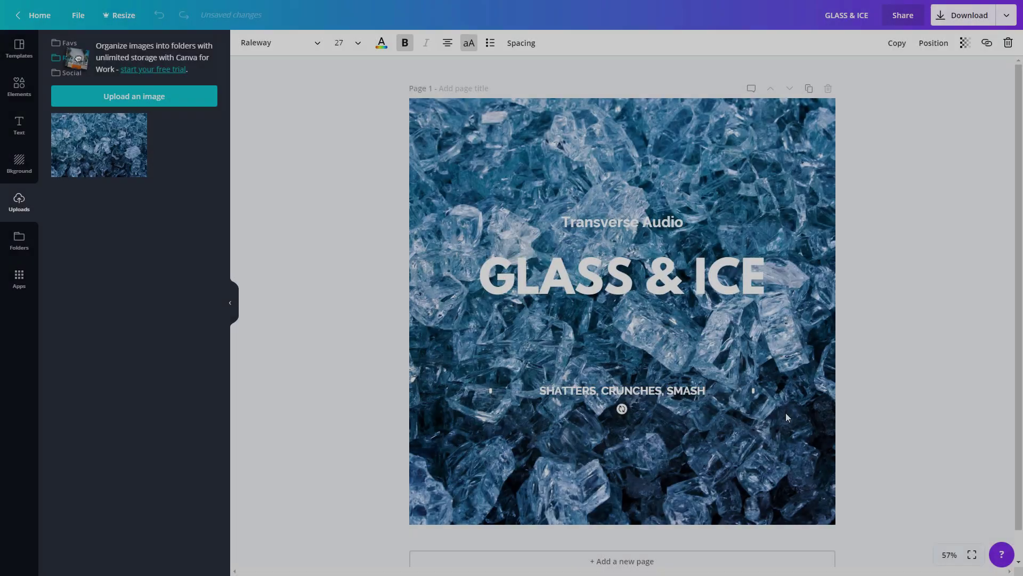
text(ES, AND)
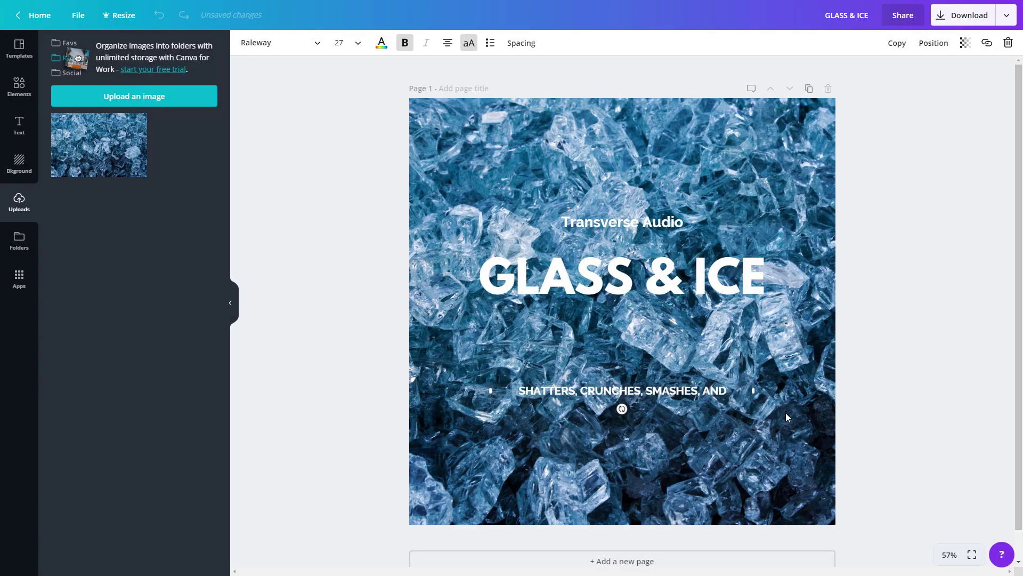
text( MORE)
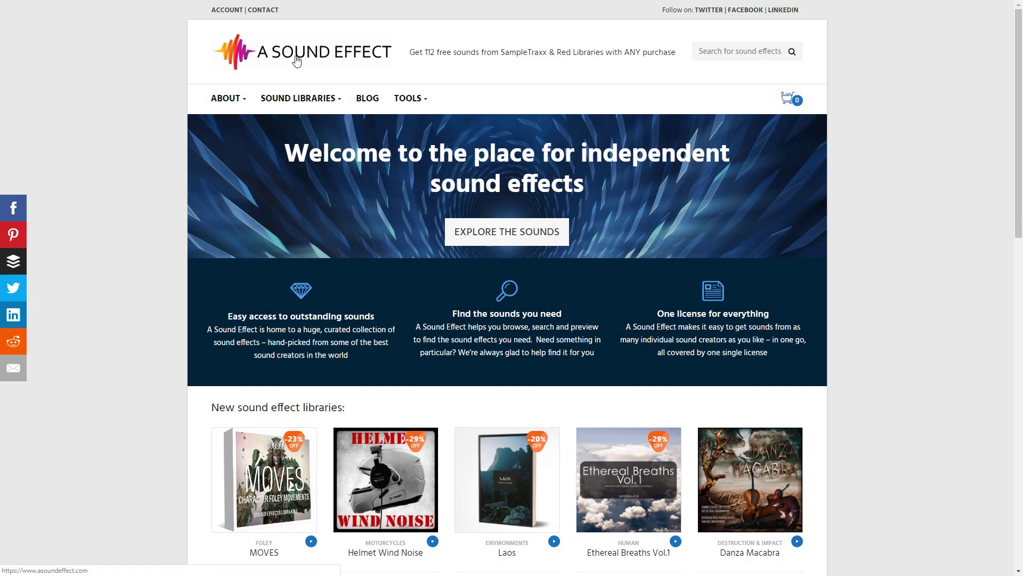
- Scroll down the asoundeffect.com homepage to browse the new sound effect libraries
scroll(142, 84, down, 4)
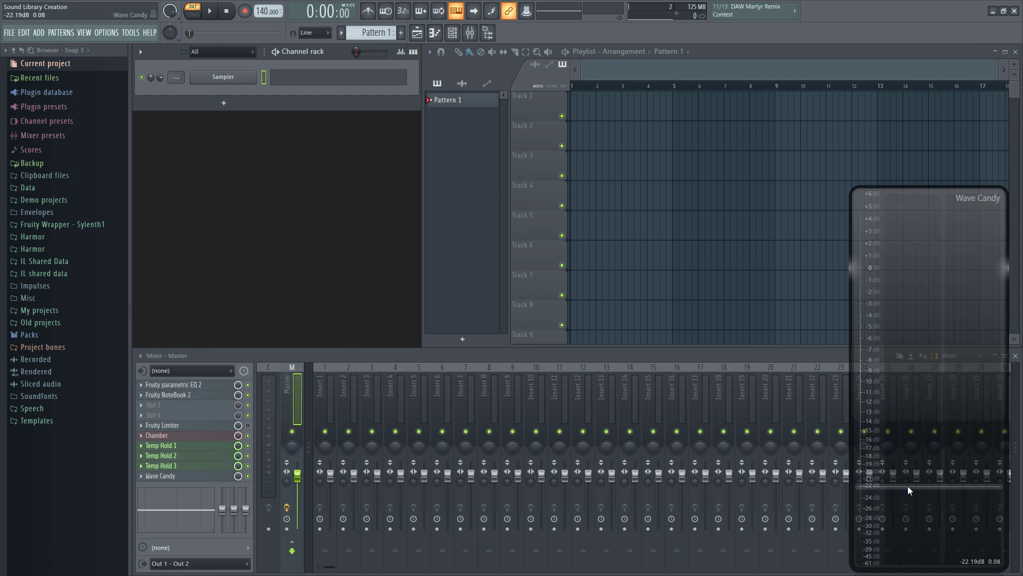
- Raise the master Wave Candy meter's Scale so it spans +14 dB to -88 dB
click(210, 478)
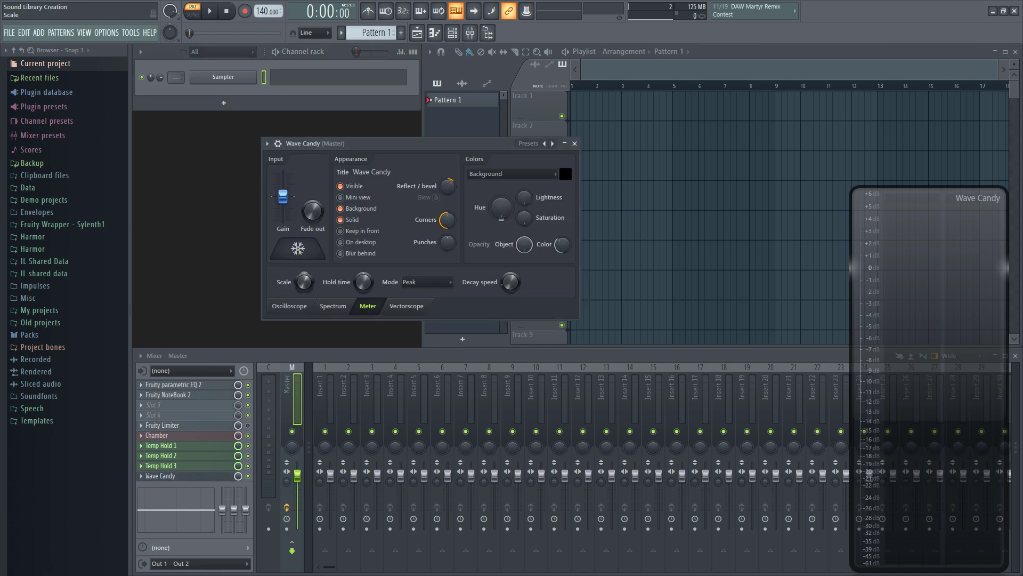
scroll(304, 282, up, 3)
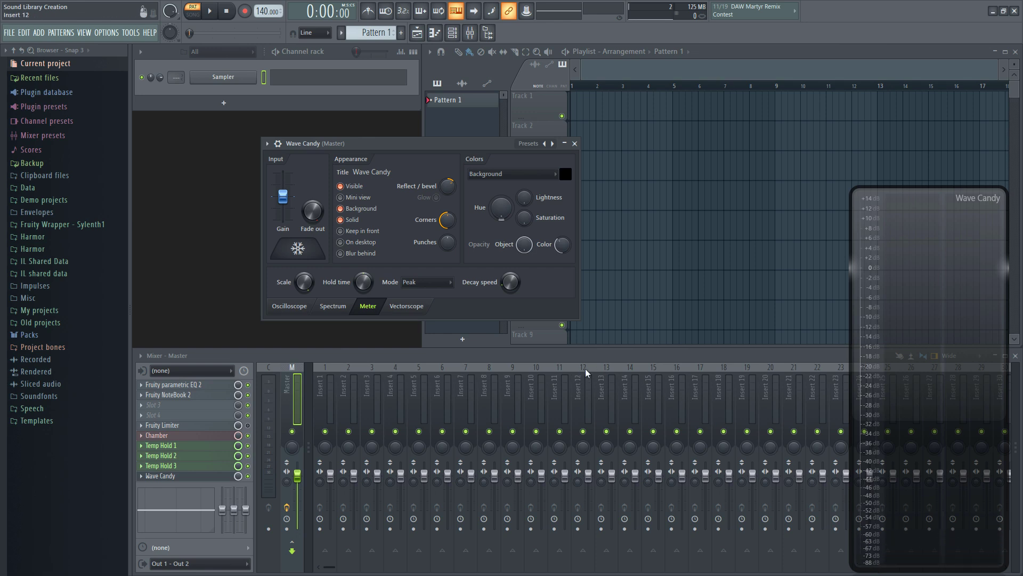
- Close Wave Candy and open Edison on the Chamber and Temp Hold 1, 2 and 3 slots
click(575, 144)
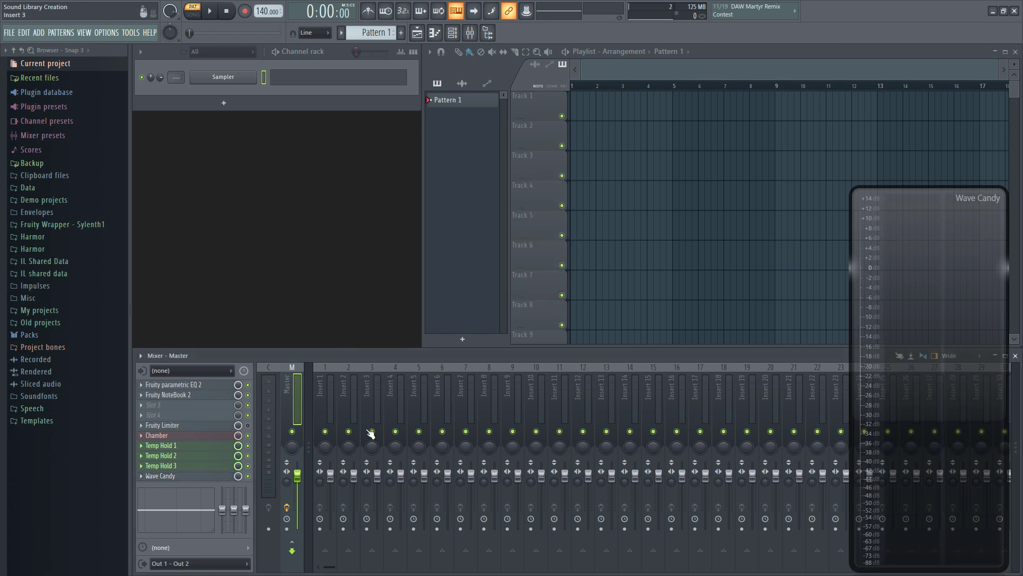
click(180, 435)
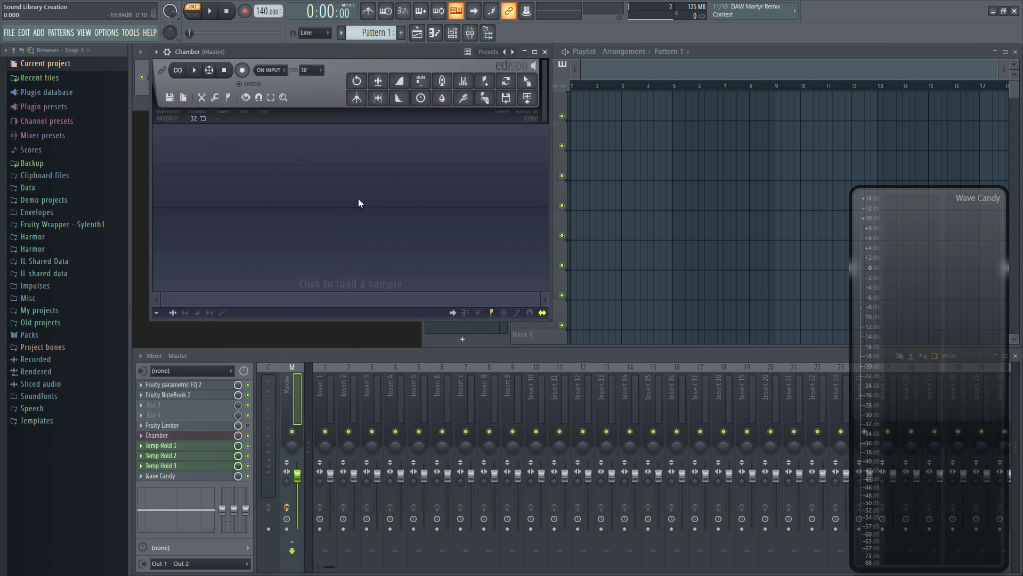
click(197, 446)
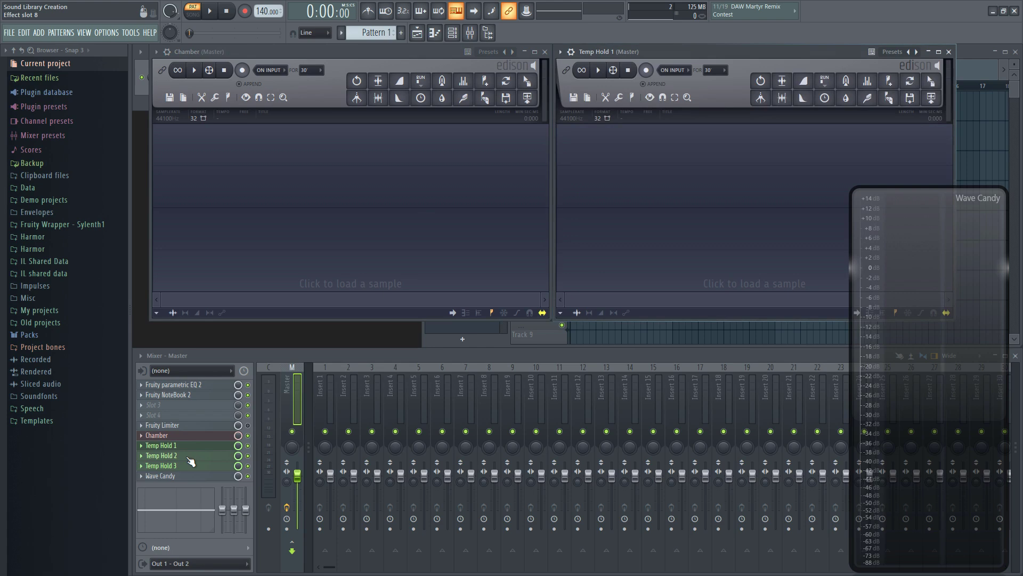
click(170, 456)
click(183, 466)
click(399, 347)
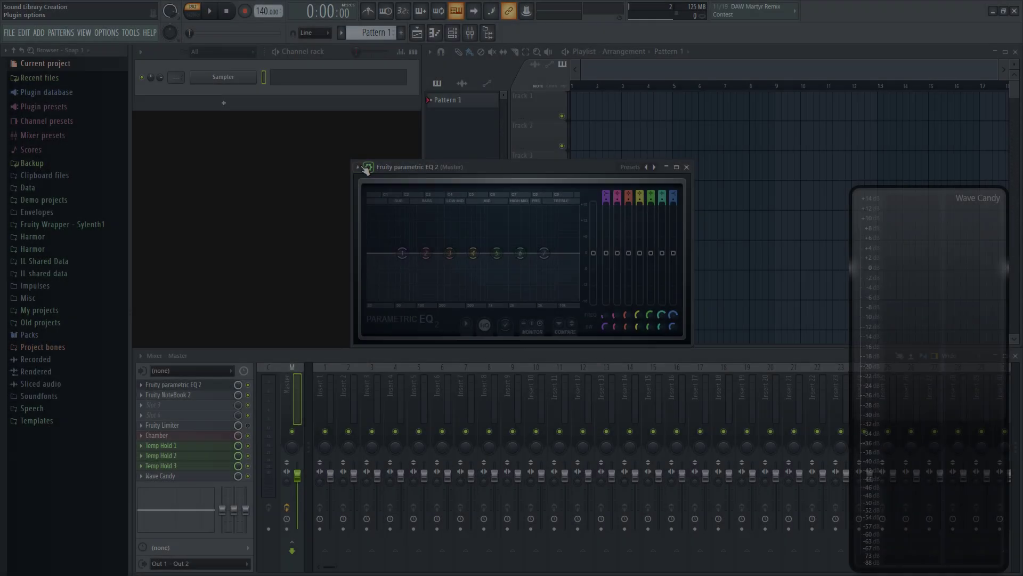
- Load the 20Hz + 18kHz cut preset on Fruity Parametric EQ 2 and disable its 18kHz band 7
click(357, 167)
mouse_move(379, 198)
click(513, 228)
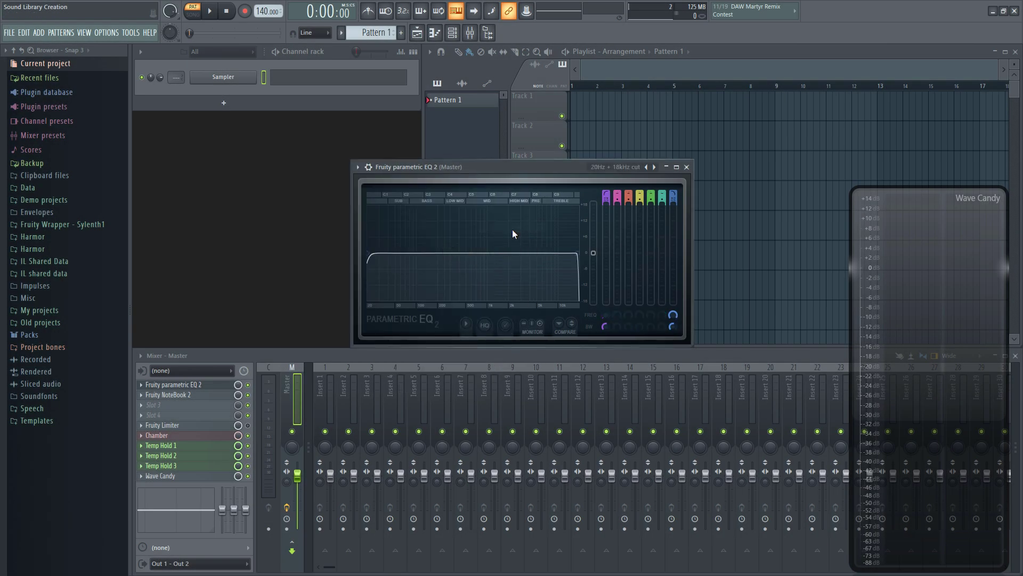
right_click(578, 254)
click(586, 267)
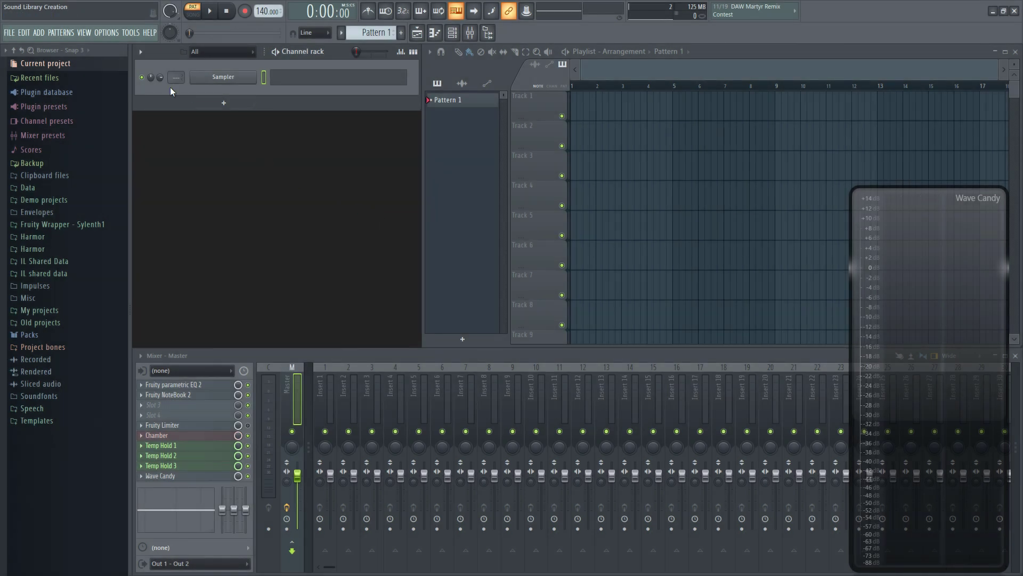
- Set the sample rate to 96000 Hz, discard the old project unsaved, and keep 24-point sinc resampling
click(108, 32)
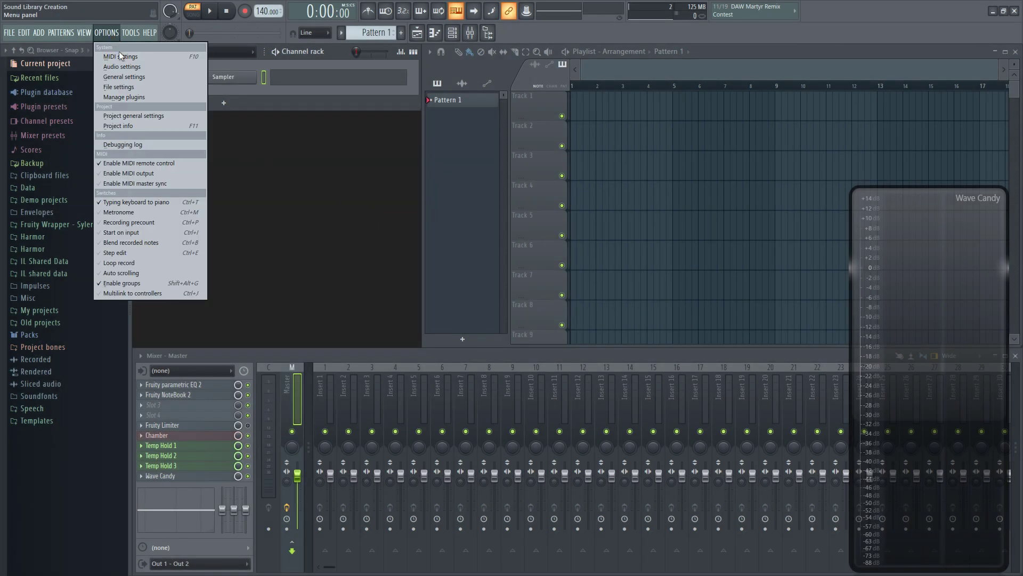
click(133, 67)
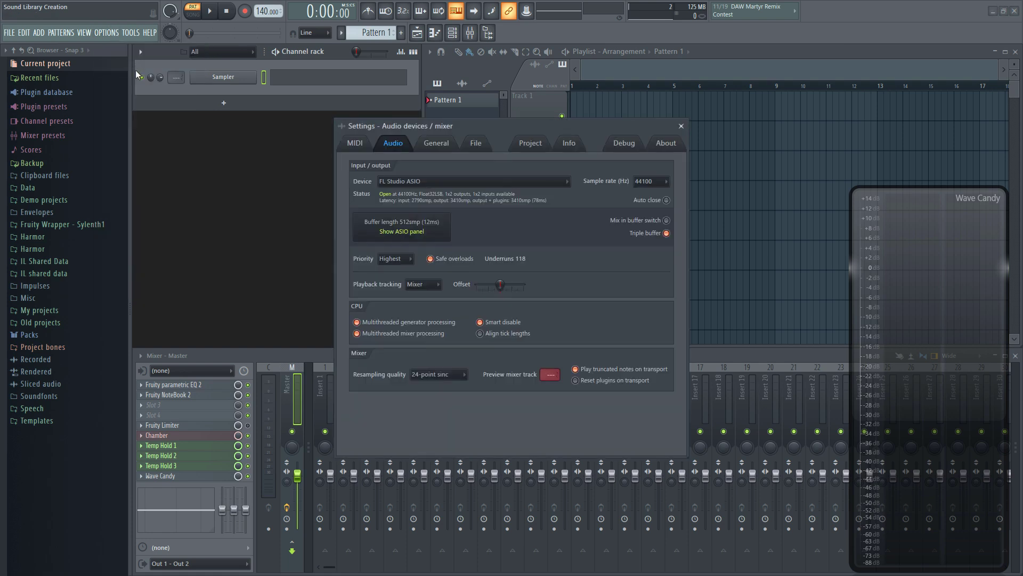
click(664, 183)
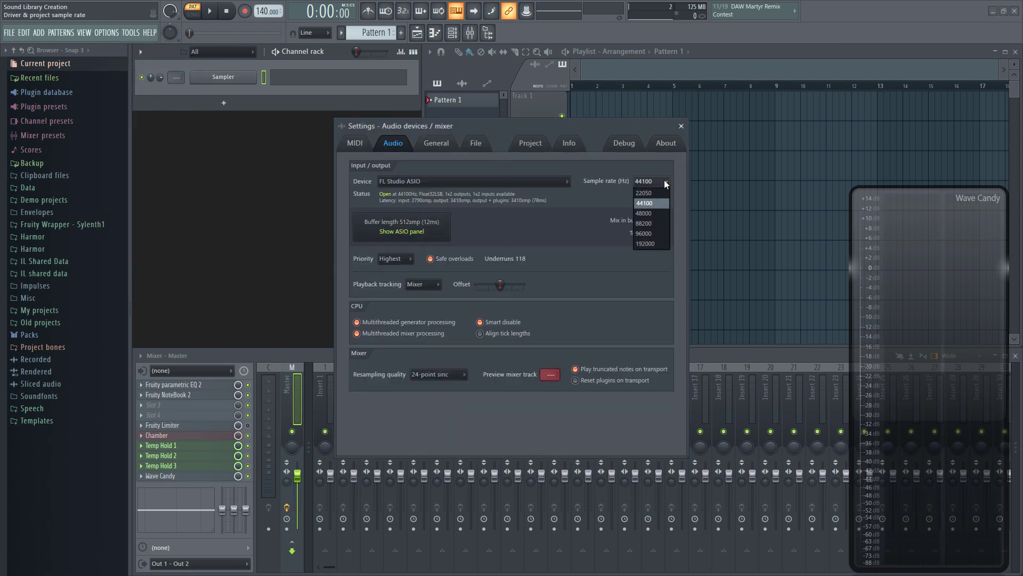
click(644, 234)
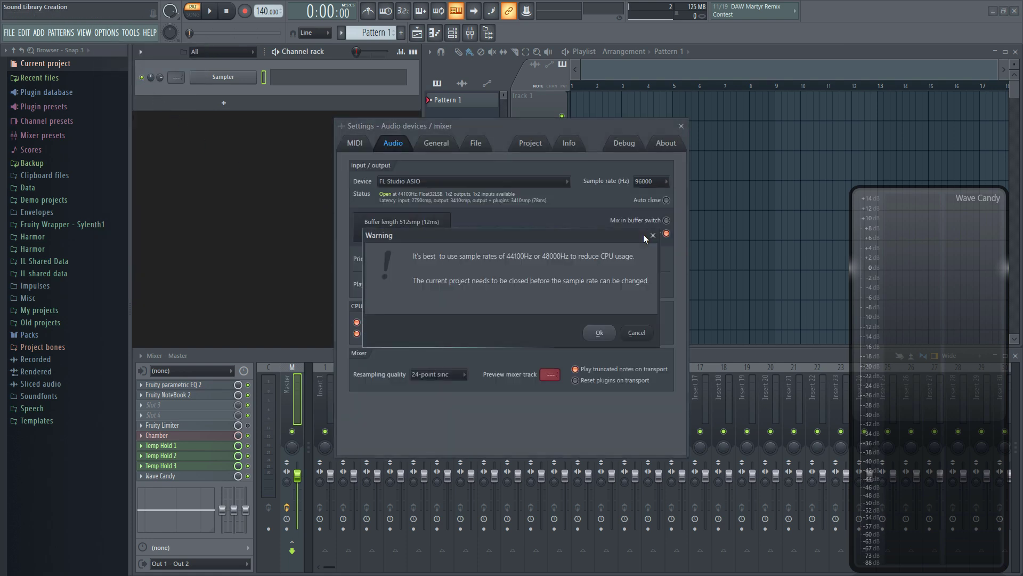
click(599, 334)
click(545, 322)
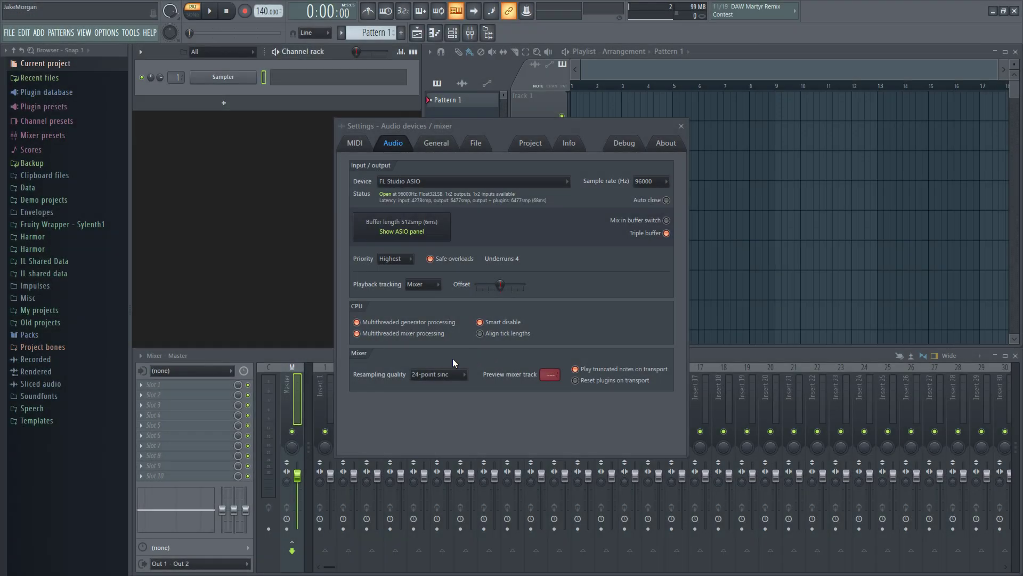
click(444, 380)
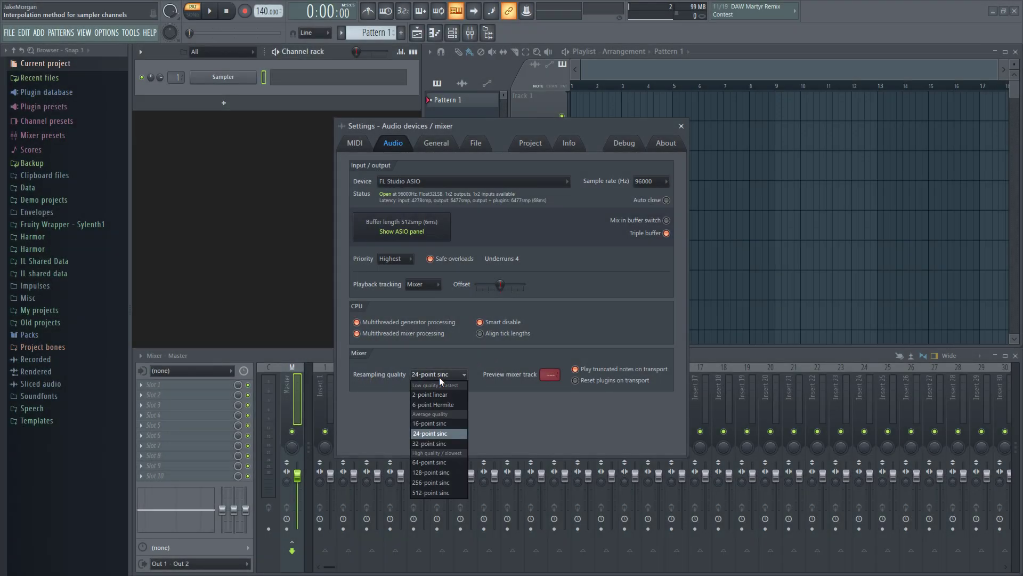
click(433, 433)
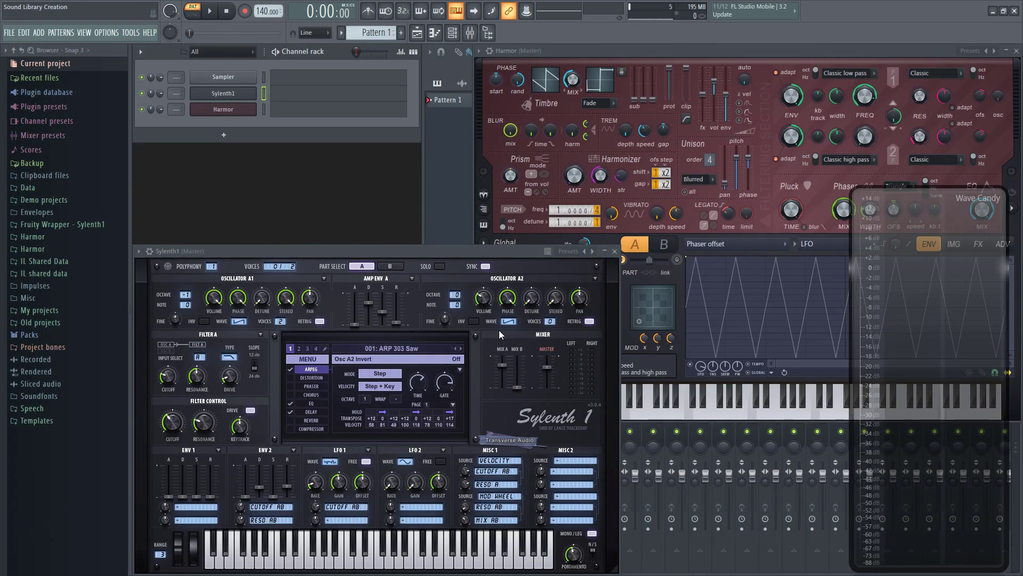
- Load Sylenth1's LD Gremlin preset, audition it, and switch off its EQ and Delay effects
click(138, 251)
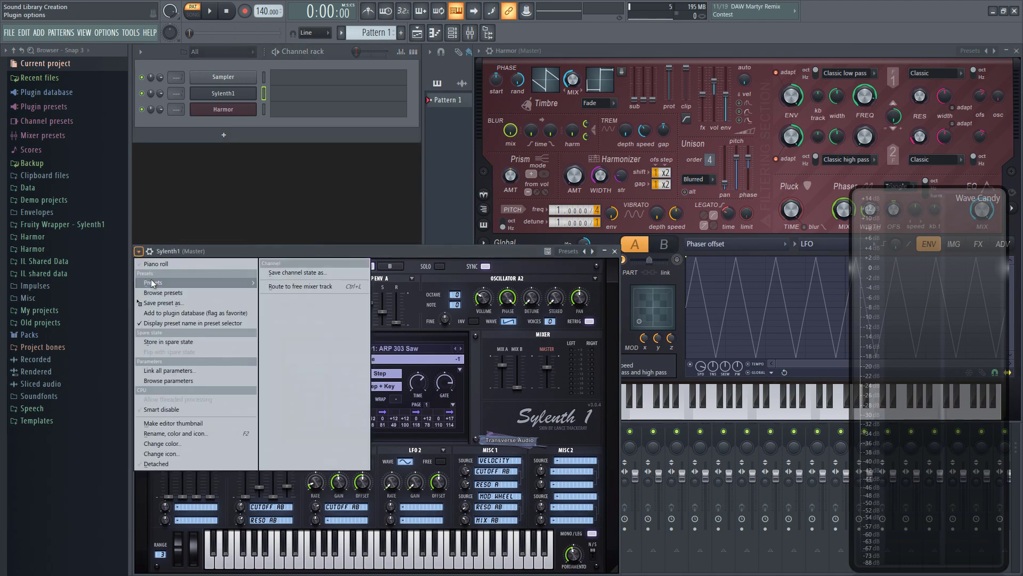
mouse_move(154, 283)
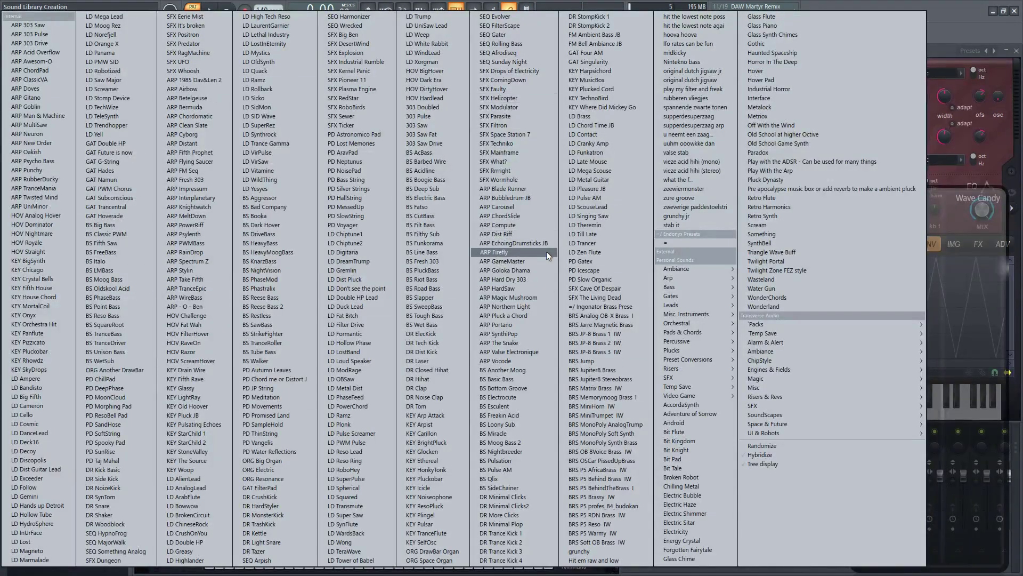
click(363, 268)
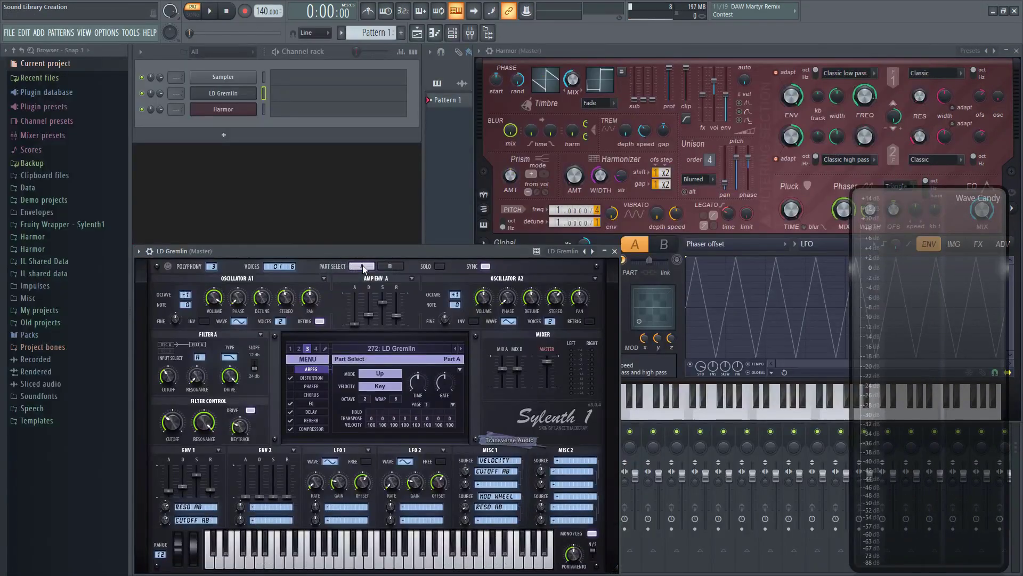
key(c)
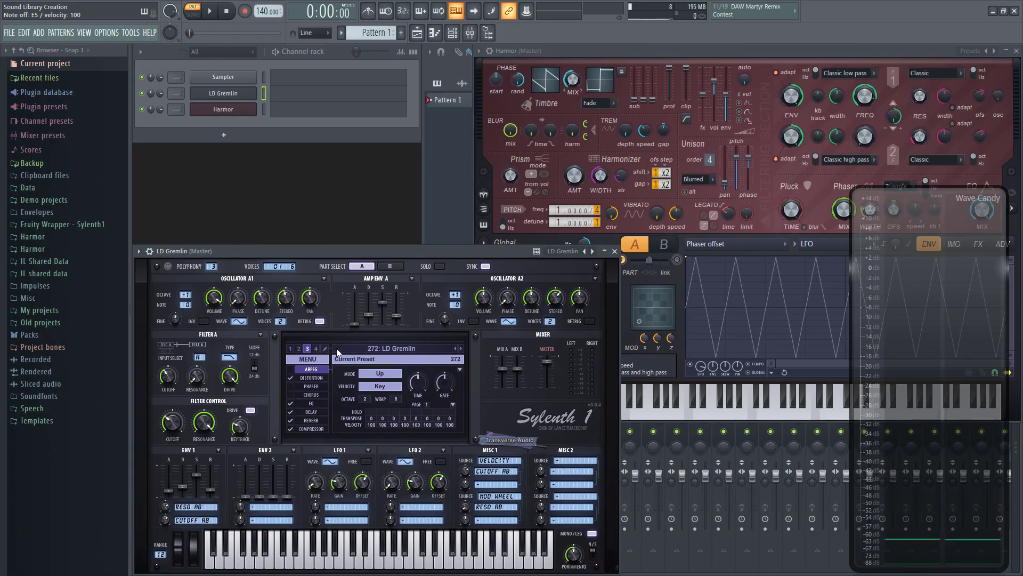
click(291, 403)
click(290, 411)
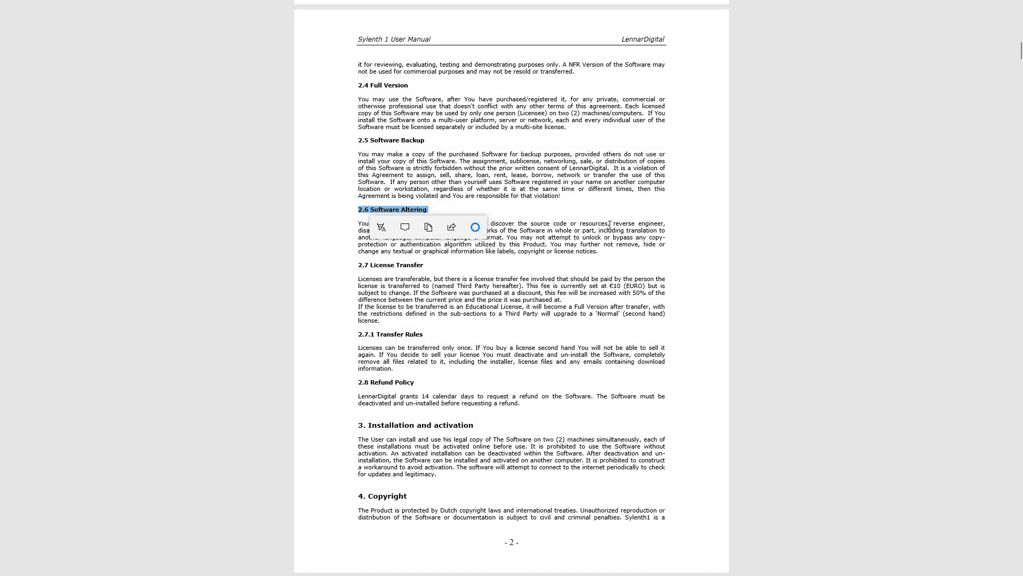
- Highlight the phrase 'reverse engineer' in the manual in yellow
drag(611, 224, 664, 223)
click(612, 241)
click(617, 269)
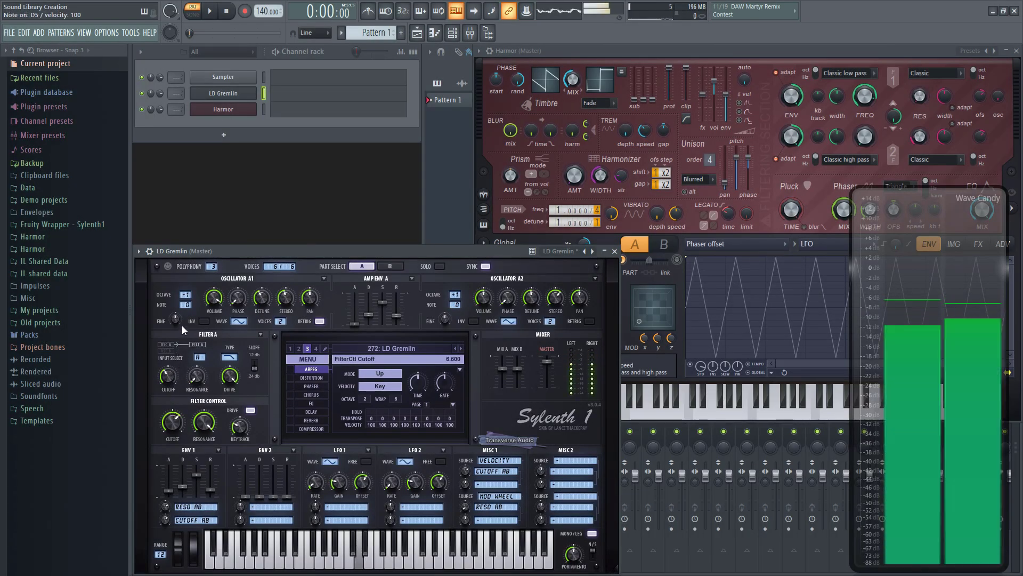
- Raise Sylenth1's filter cutoff to 6.600 and adjust ENV 1's first modulation amount
drag(166, 427, 180, 508)
click(165, 507)
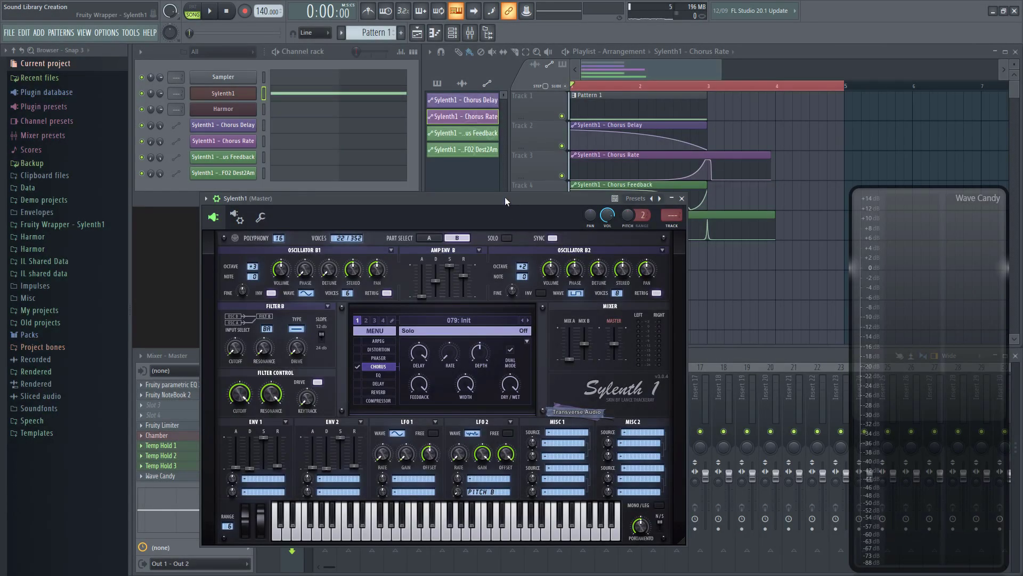
drag(505, 201, 486, 243)
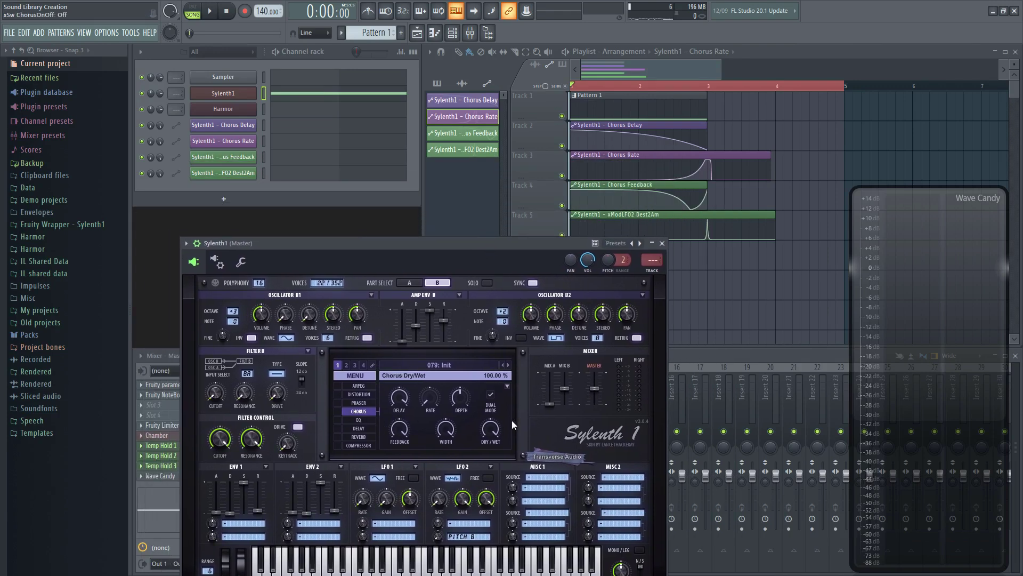
key(z)
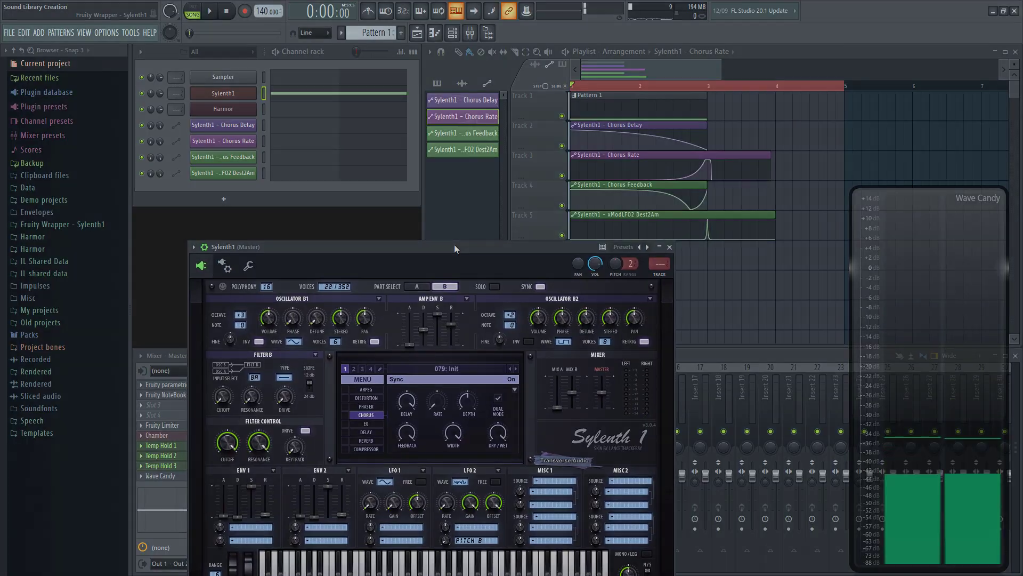
drag(455, 244, 451, 210)
key(space)
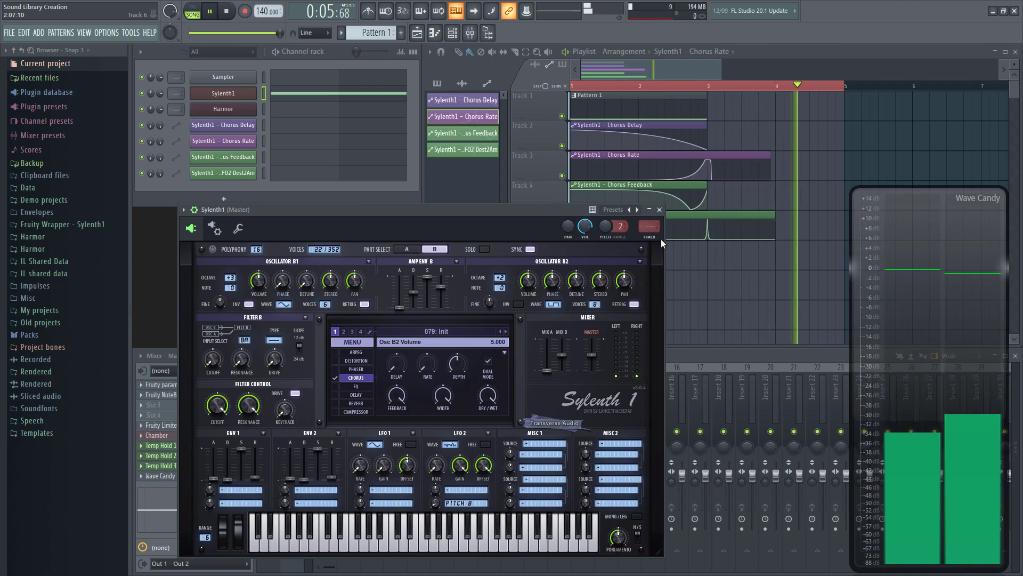
key(space)
drag(661, 238, 646, 248)
click(402, 259)
key(z)
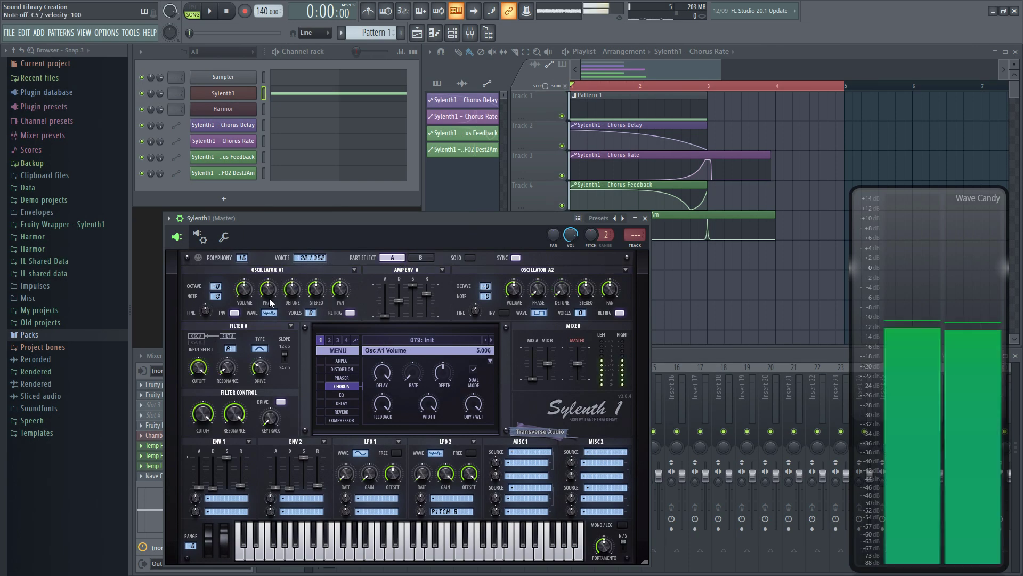
click(426, 258)
key(z)
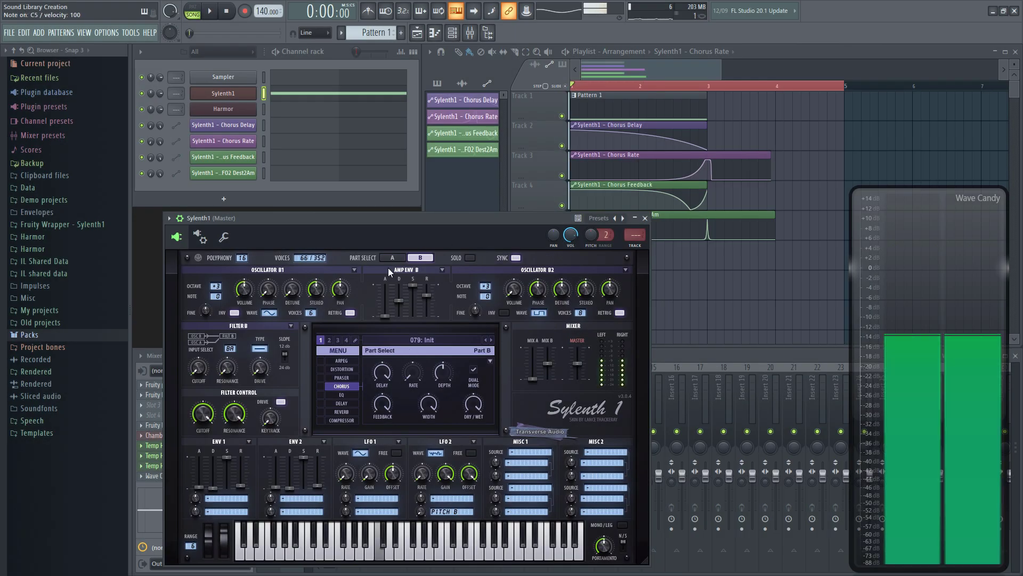
key(b)
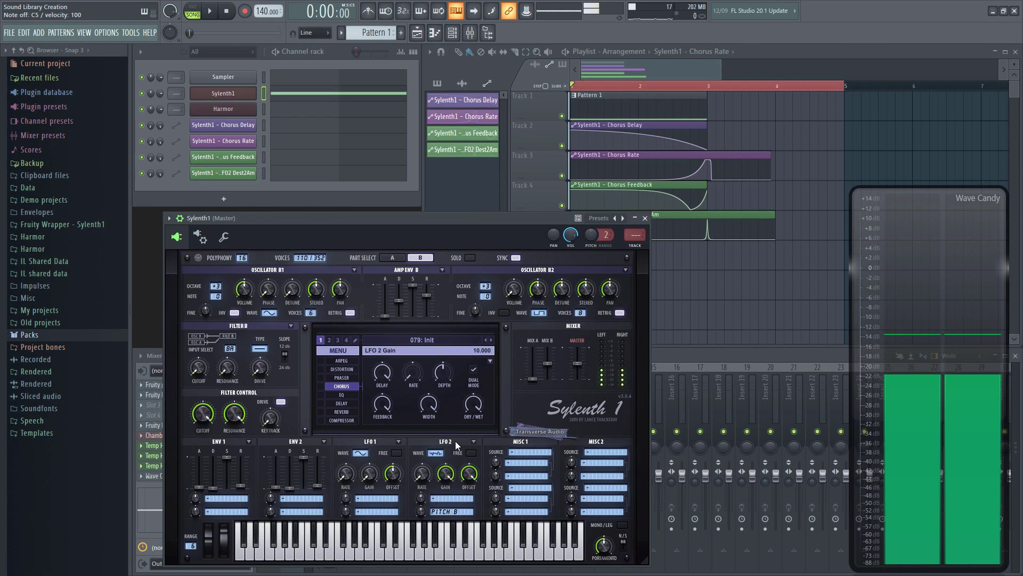
key(n)
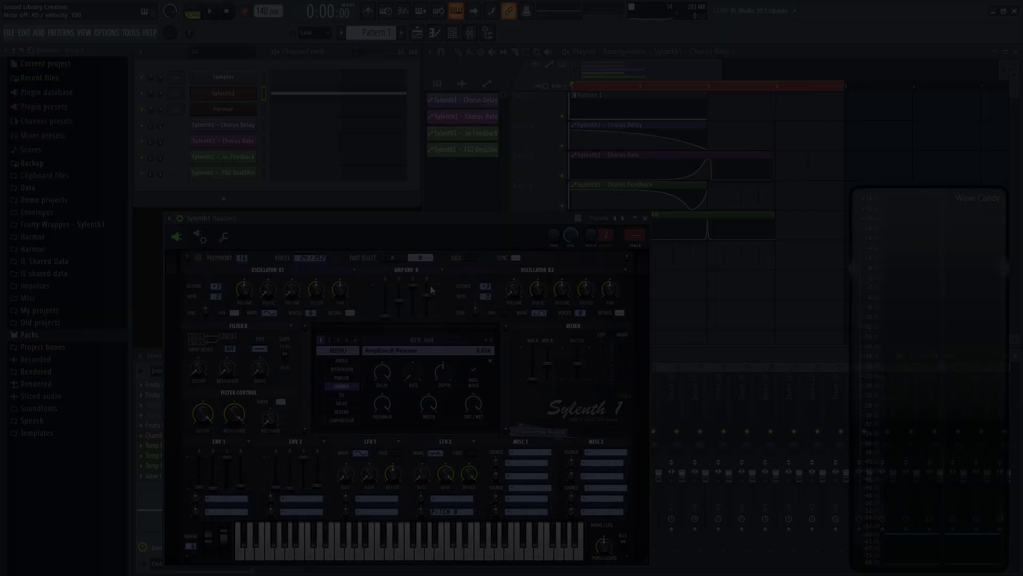
key(z)
key(n)
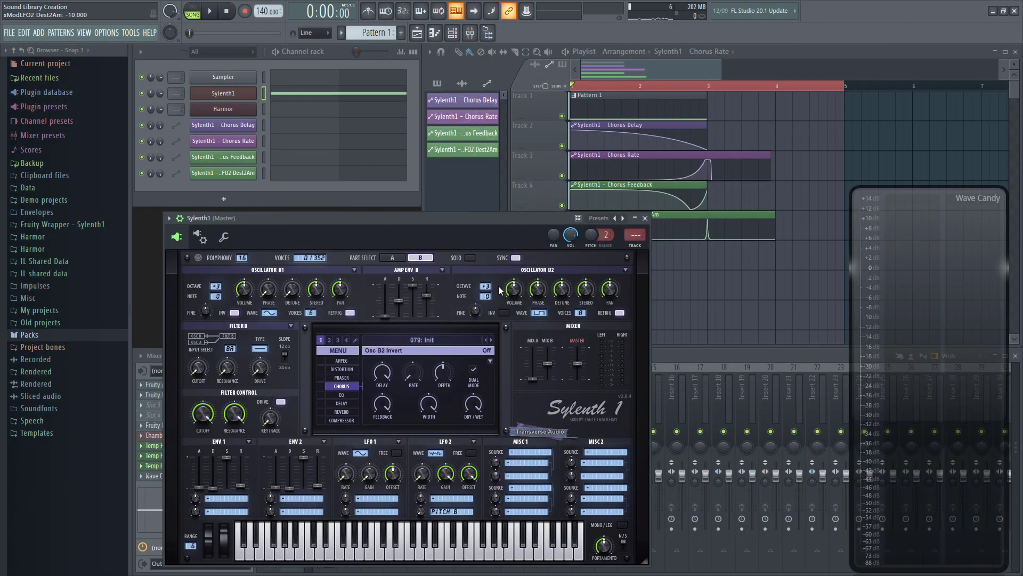
key(n)
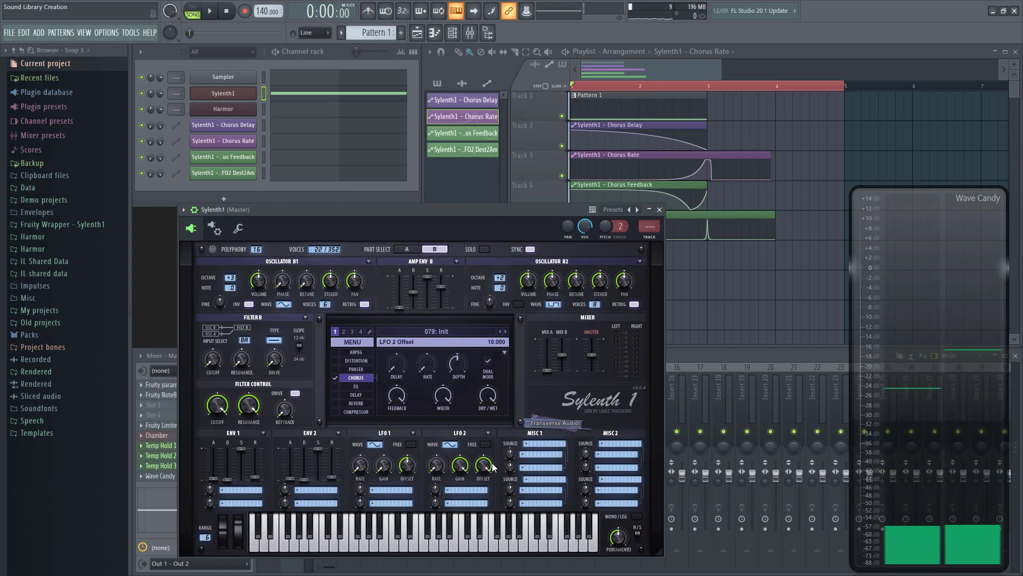
- Set LFO 2 to a Random wave routed to Pitch B with a -10 amount
click(449, 444)
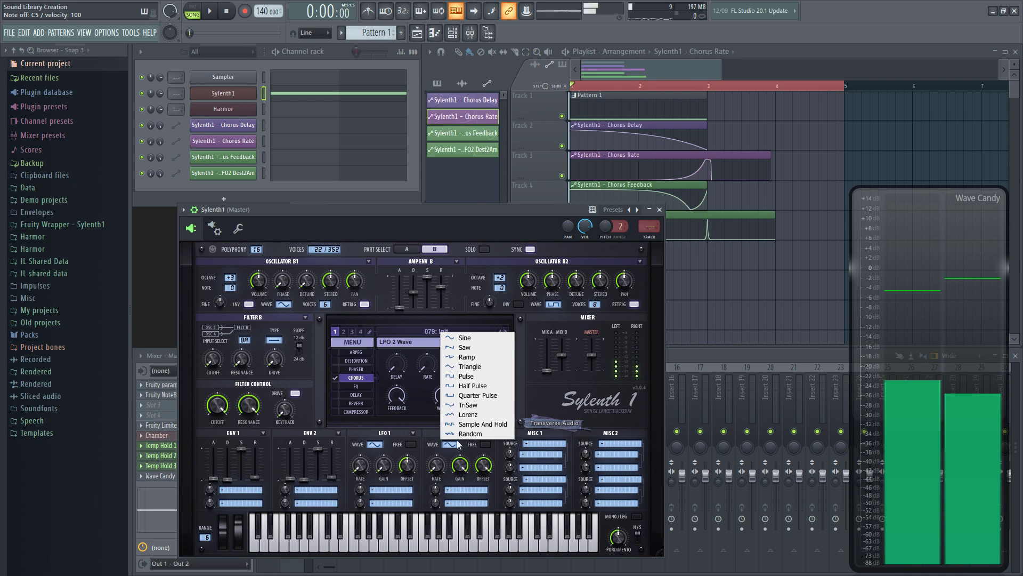
click(470, 434)
click(464, 503)
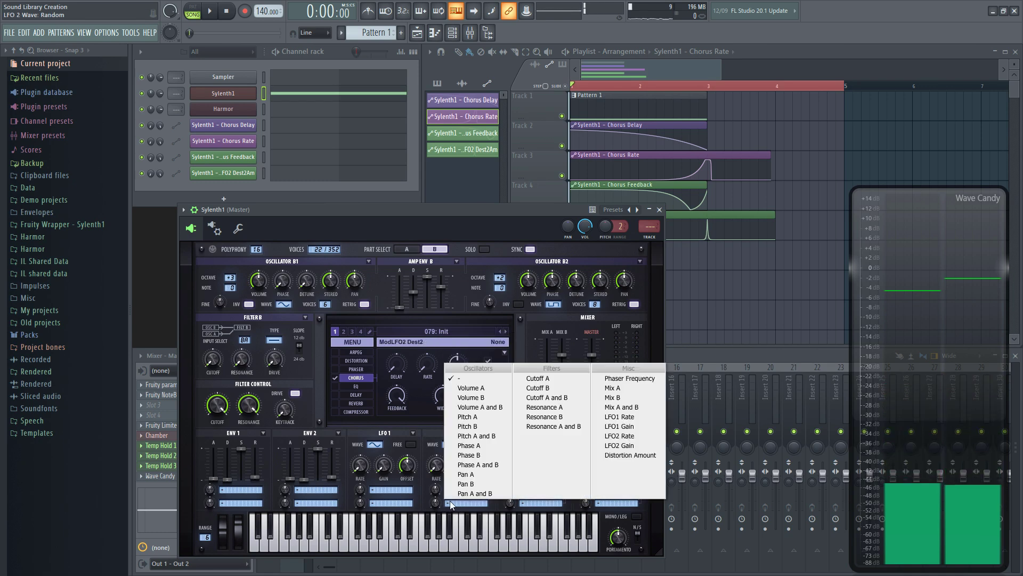
click(479, 425)
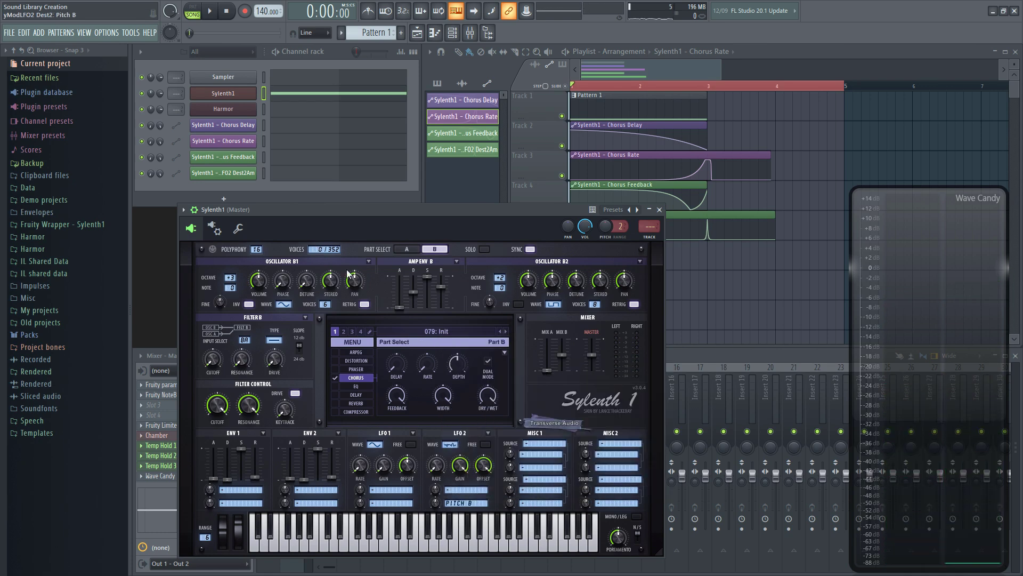
click(410, 250)
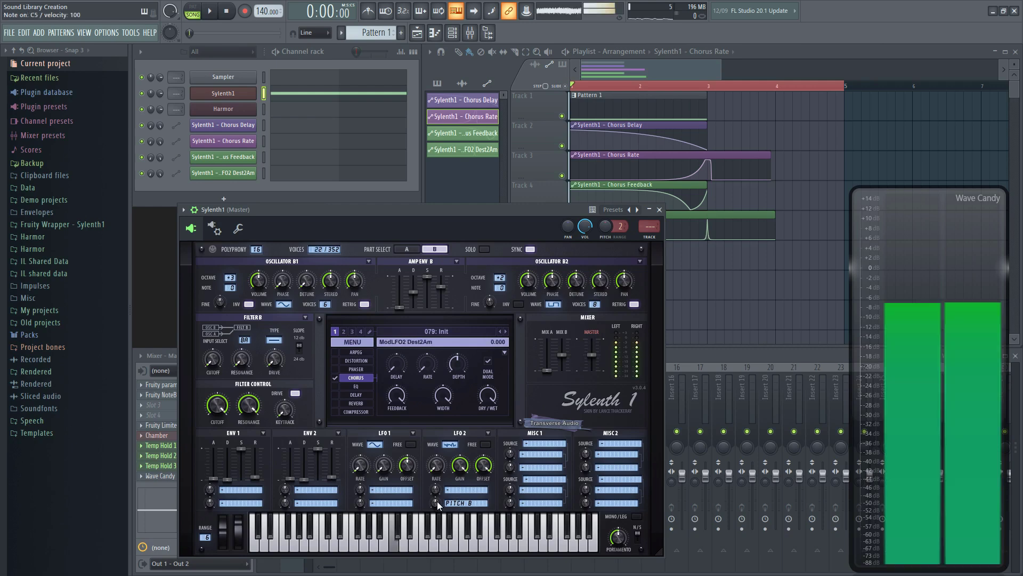
mouse_move(437, 502)
mouse_down()
mouse_move(434, 530)
mouse_move(436, 503)
mouse_up()
- Play the arrangement to hear the random pitch modulation on part B
scroll(436, 503, down, 1)
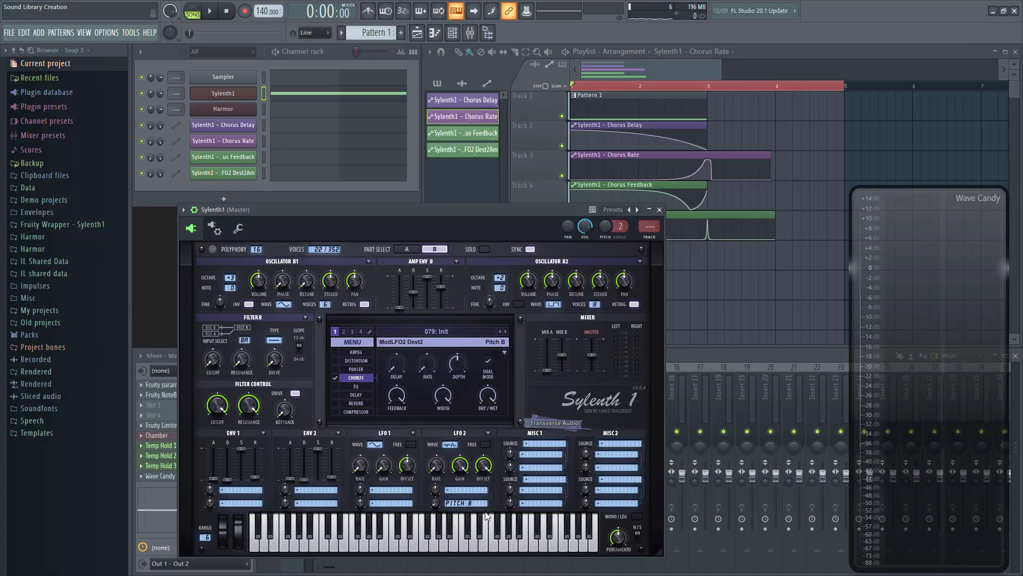
key(space)
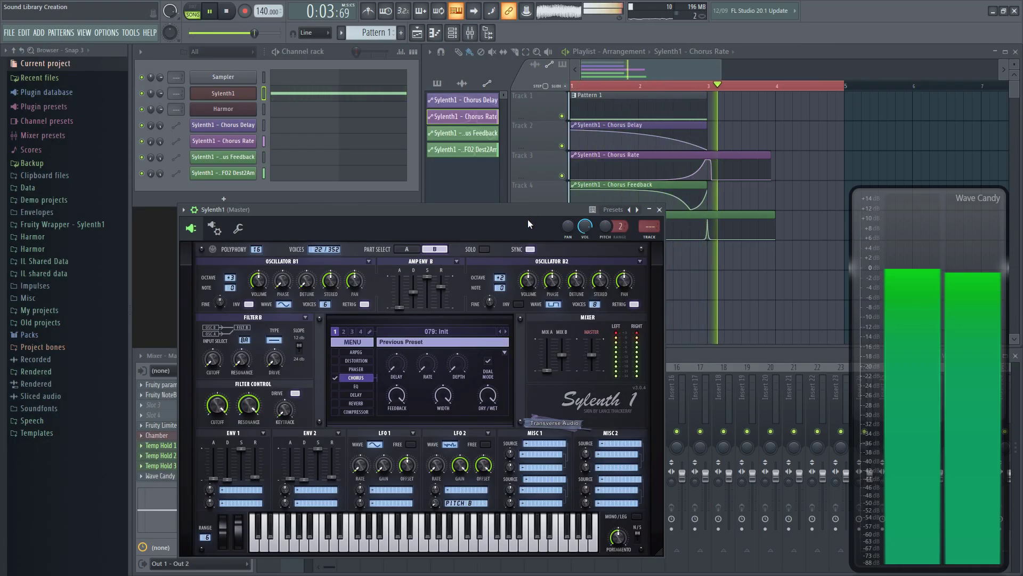
click(229, 11)
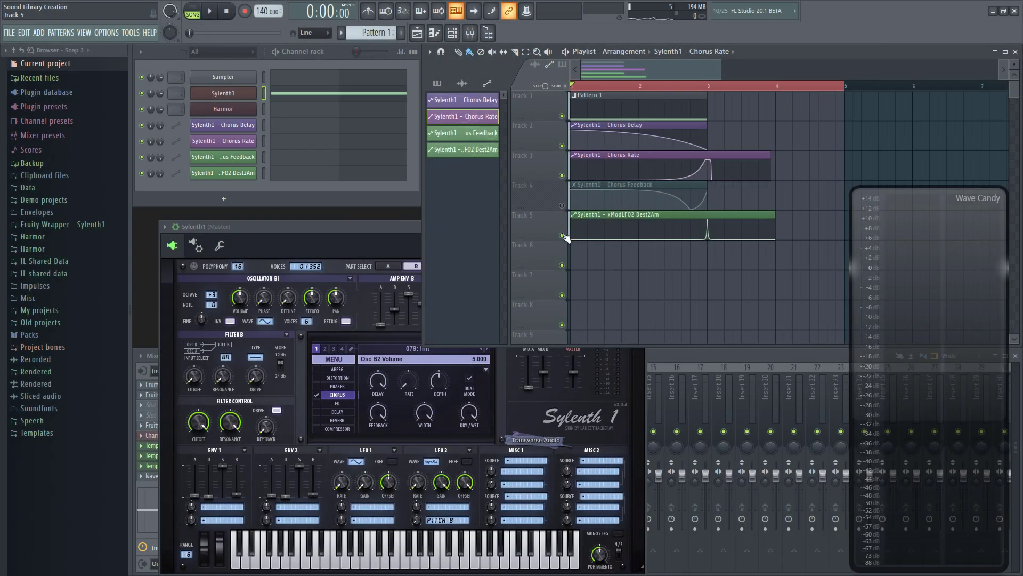
key(space)
mouse_move(391, 230)
mouse_down()
mouse_move(396, 218)
mouse_move(401, 240)
mouse_up()
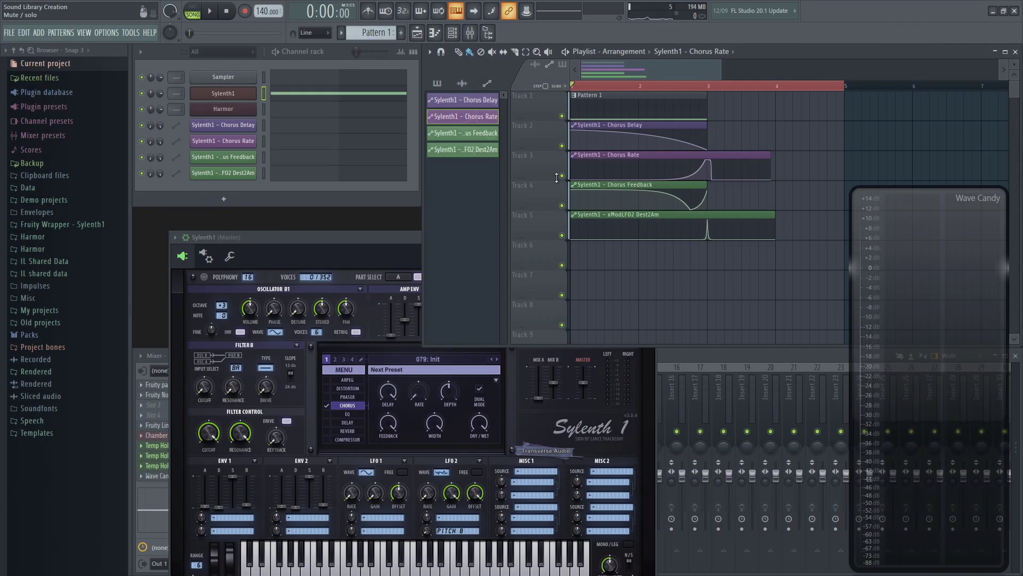
key(space)
- Mute and unmute Track 3's Chorus Rate automation, then play and stop the loop
click(561, 175)
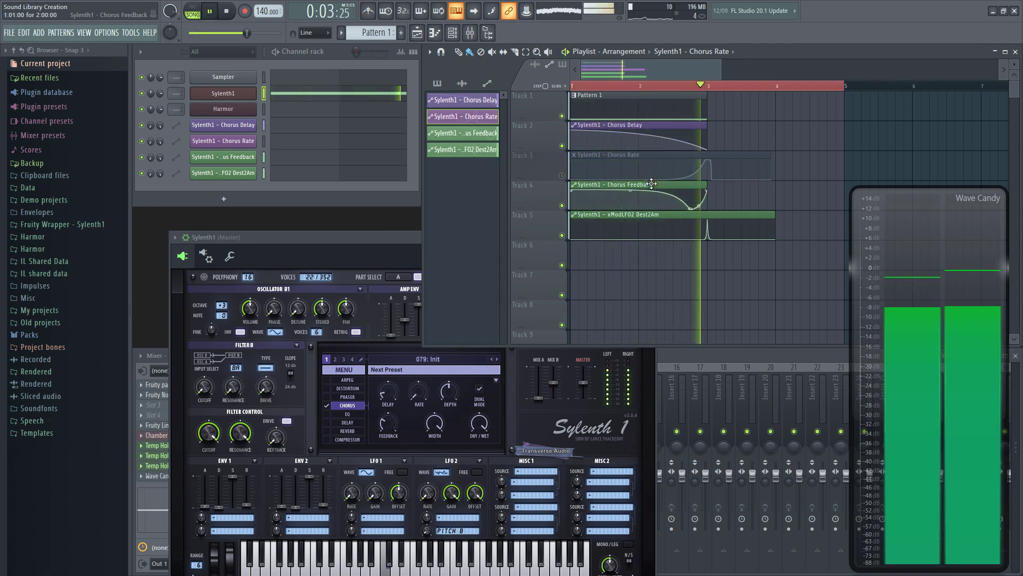
click(562, 175)
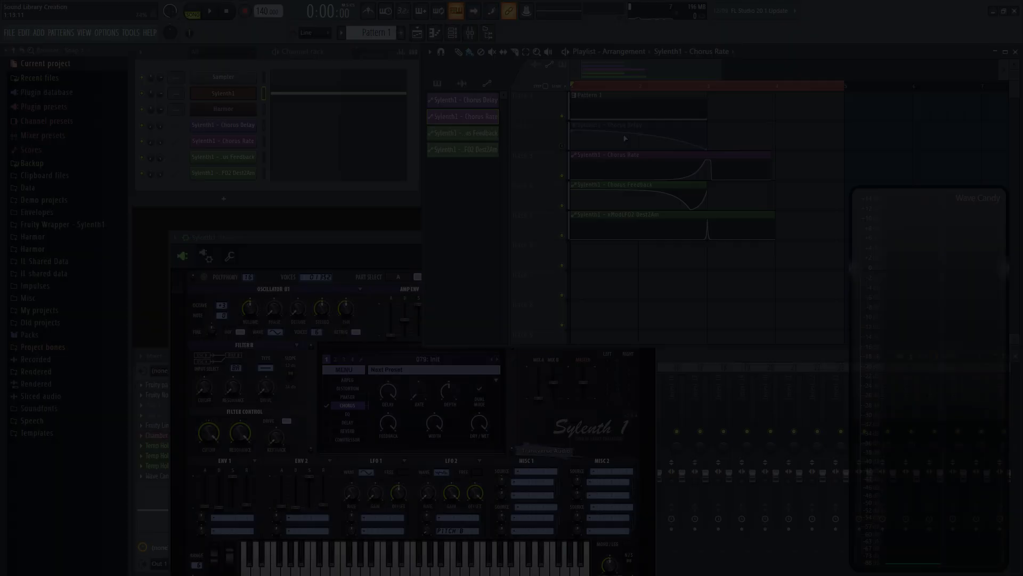
key(space)
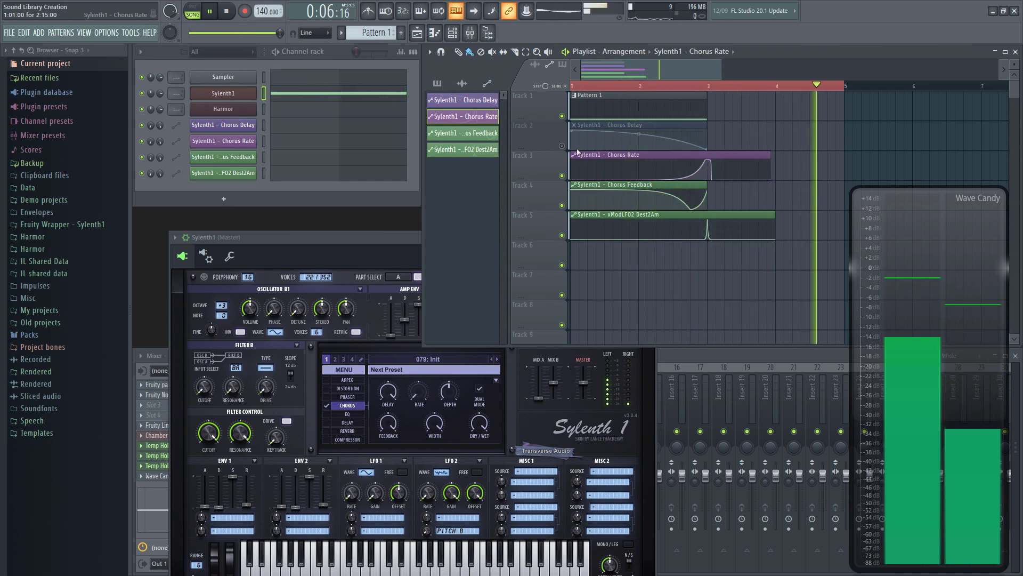
key(space)
key(space)
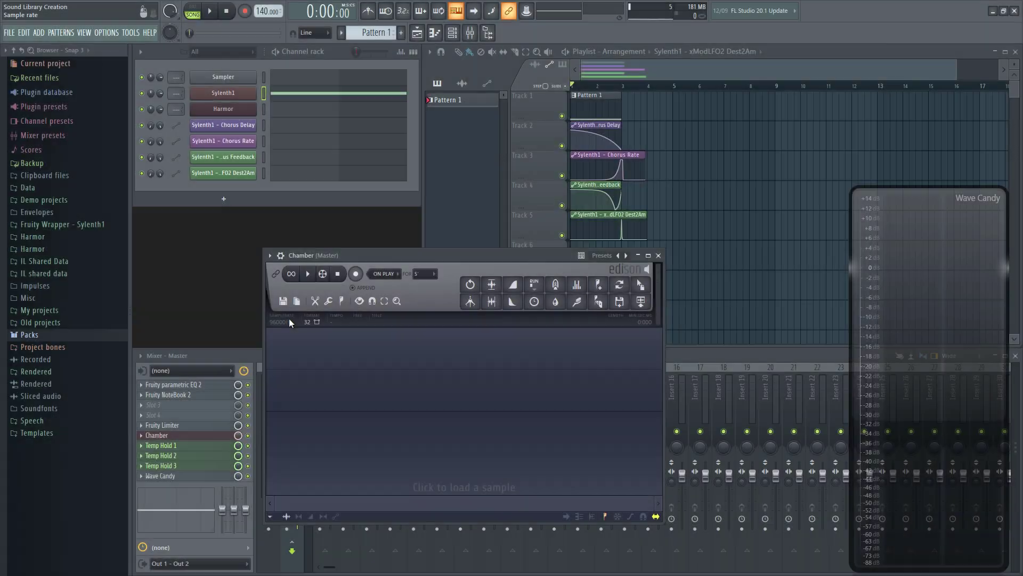
- In Edison's sample properties, choose 96000 Hz and 32Bit float stereo format, then accept
click(289, 321)
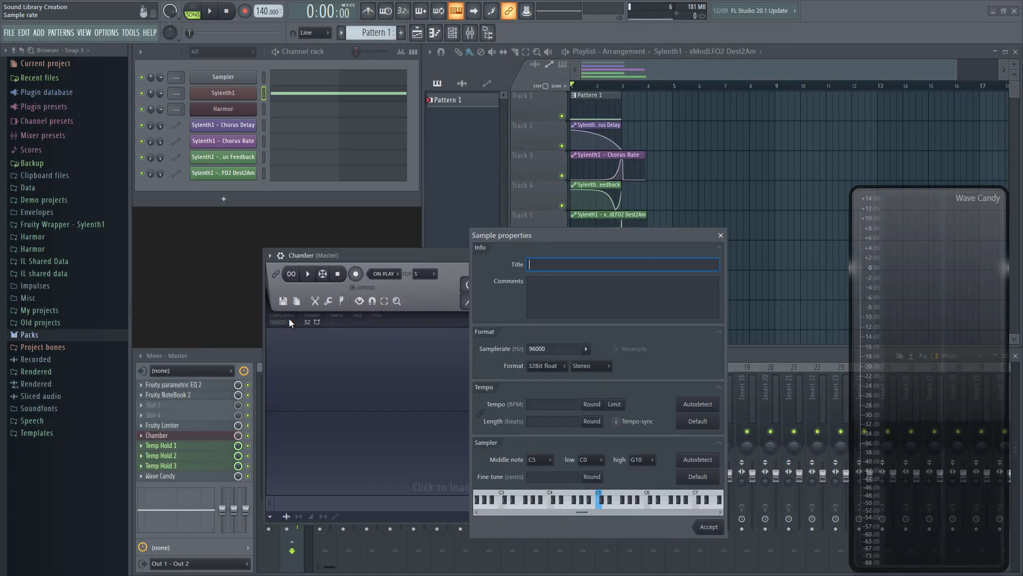
click(585, 349)
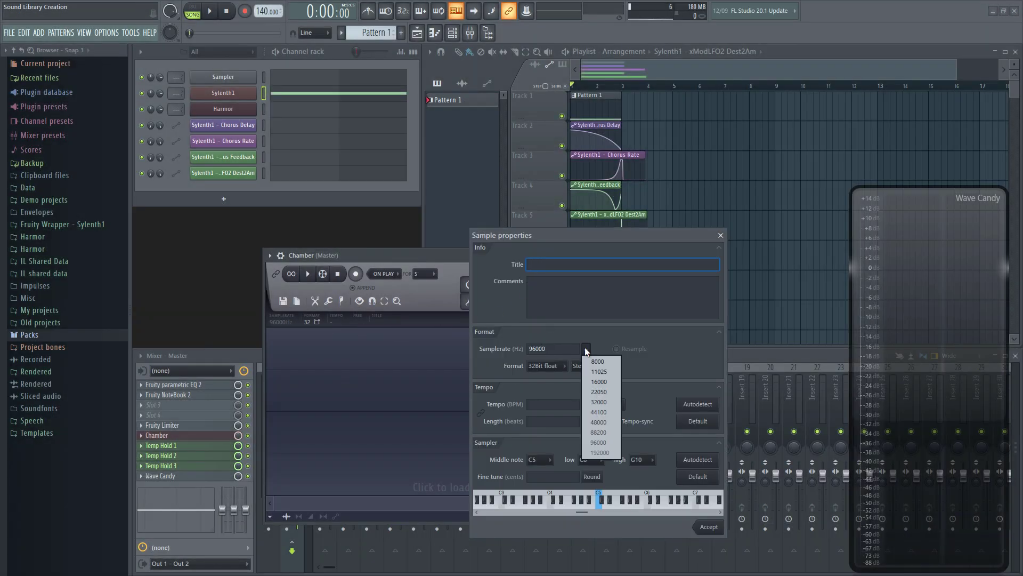
click(600, 443)
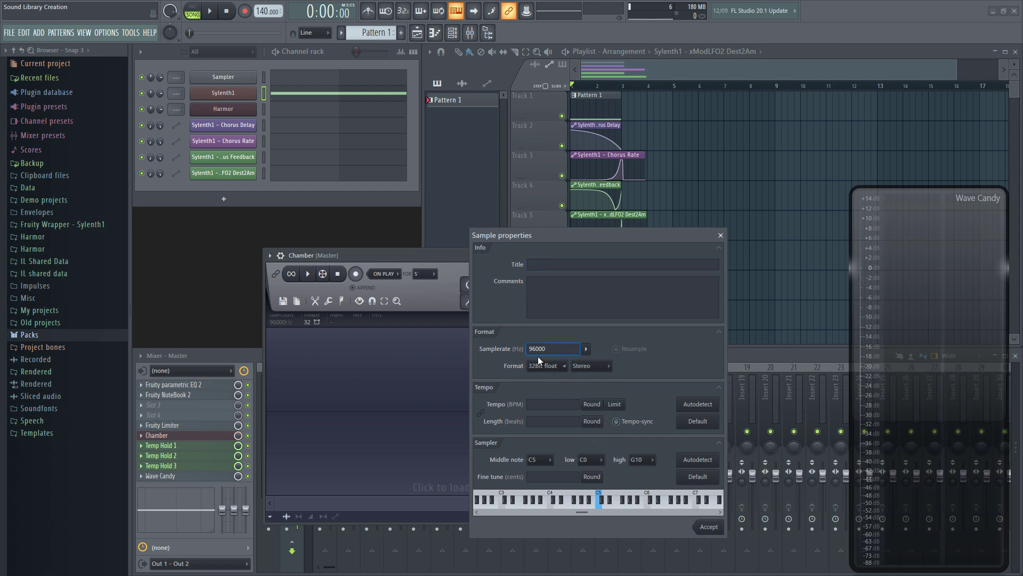
click(592, 366)
click(709, 527)
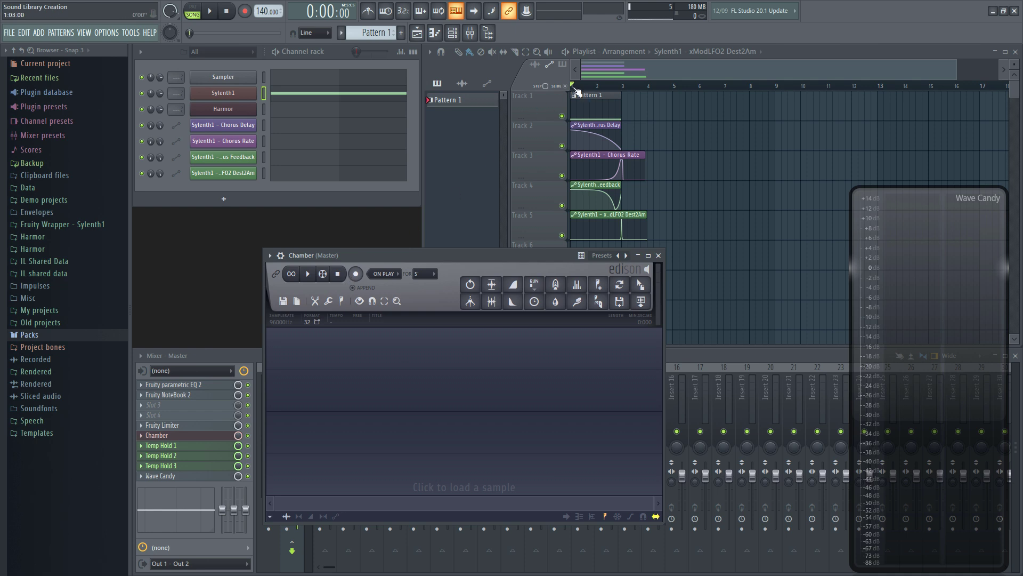
- Record bars 1 to about 5.5 of the Sylenth1 sound into Edison
drag(574, 90, 687, 95)
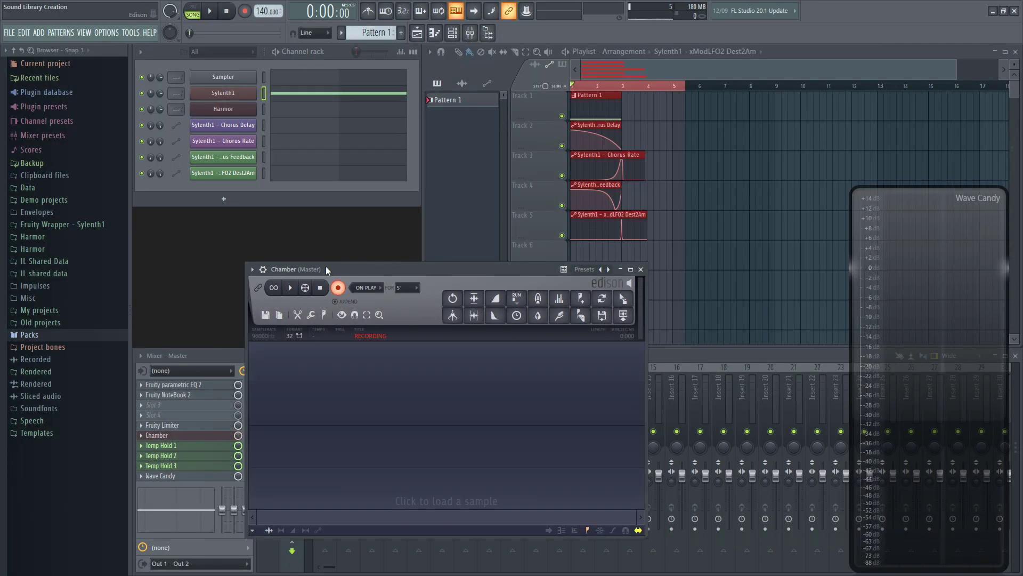
click(210, 11)
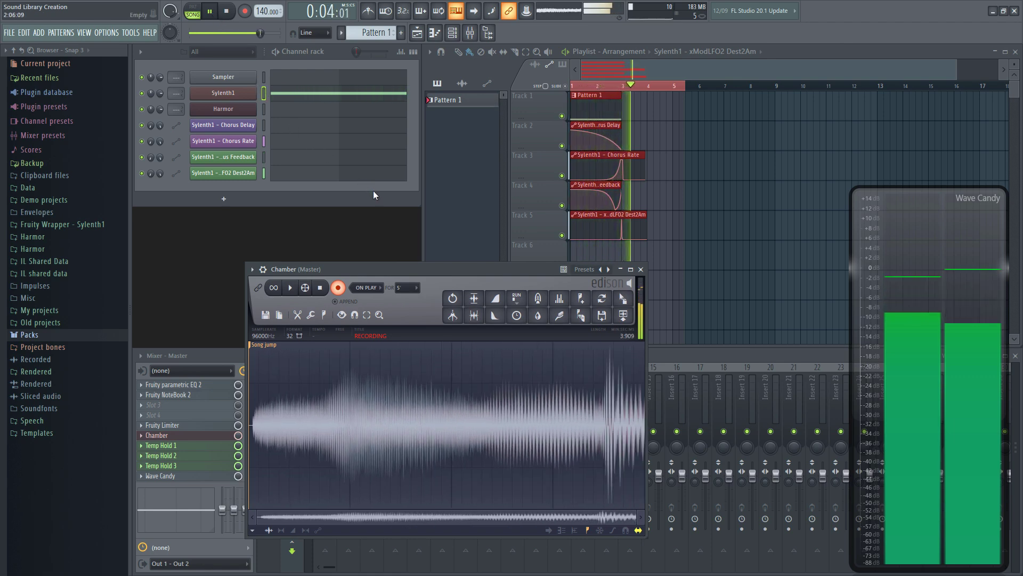
key(space)
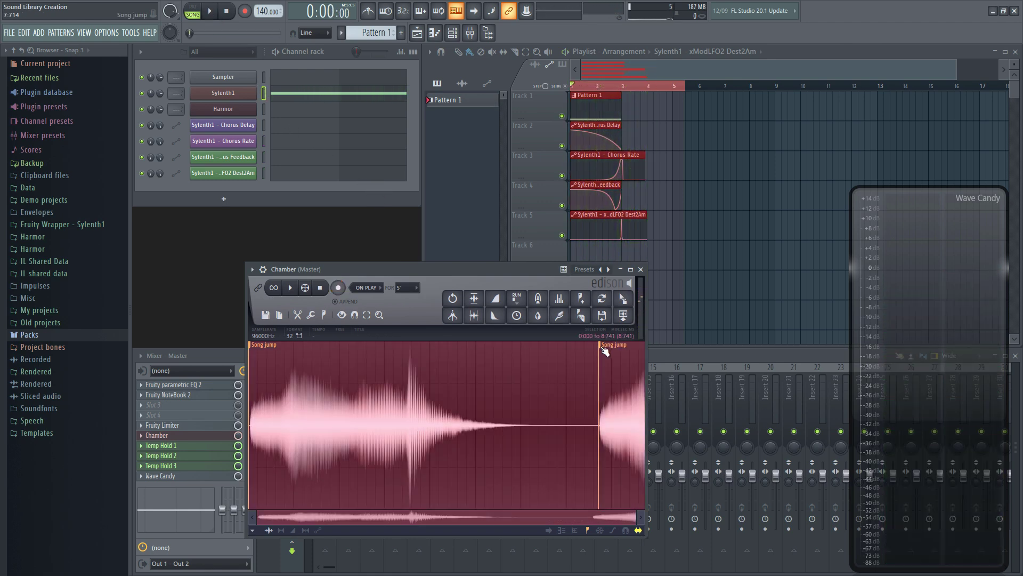
- Delete the recording's silent tail and remove the Song jump marker
key(Delete)
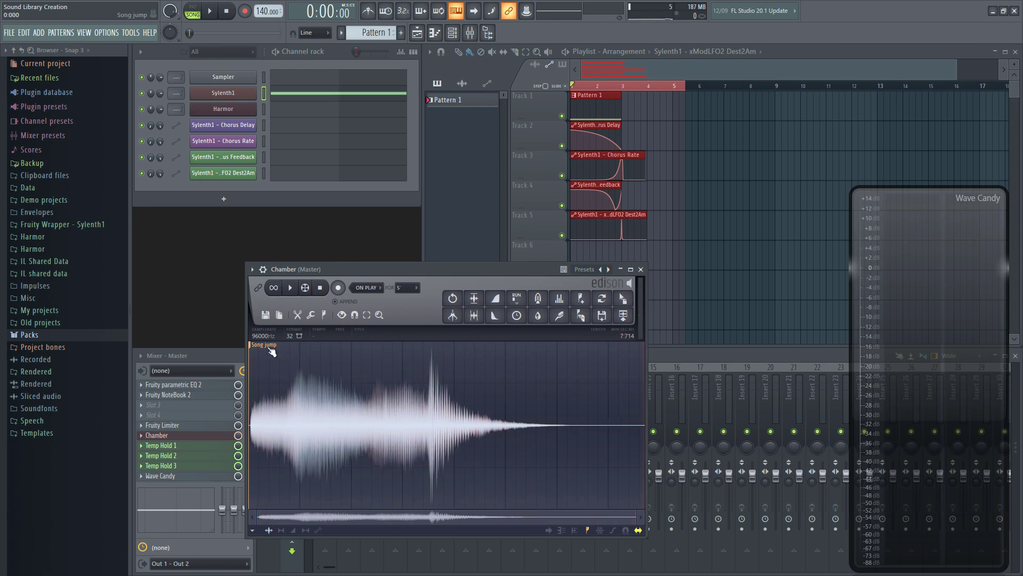
right_click(255, 345)
click(278, 359)
- Select the start of the recording, apply Fade in, and play back the result
scroll(311, 520, up, 6)
drag(326, 434, 301, 434)
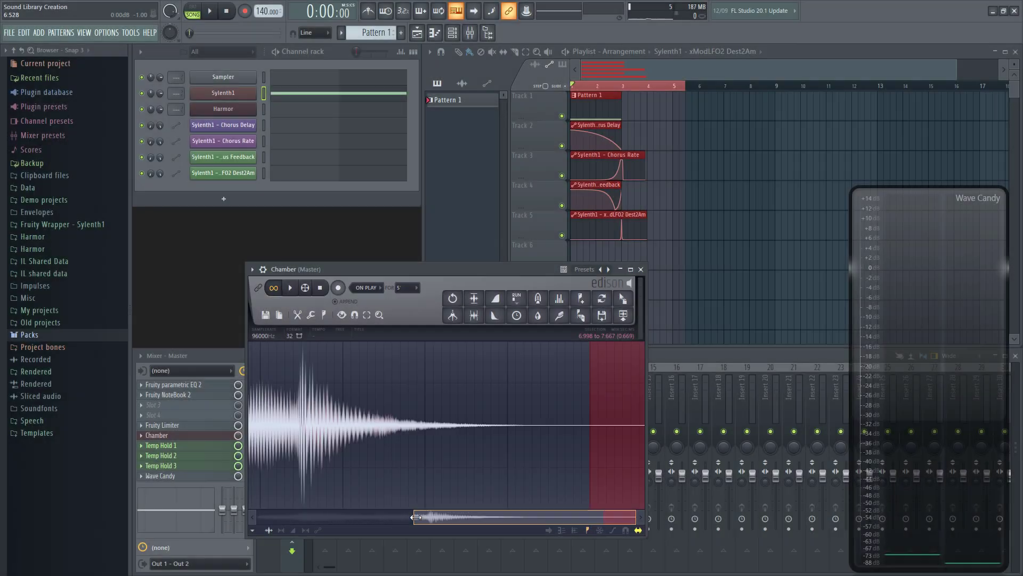
drag(410, 516, 578, 516)
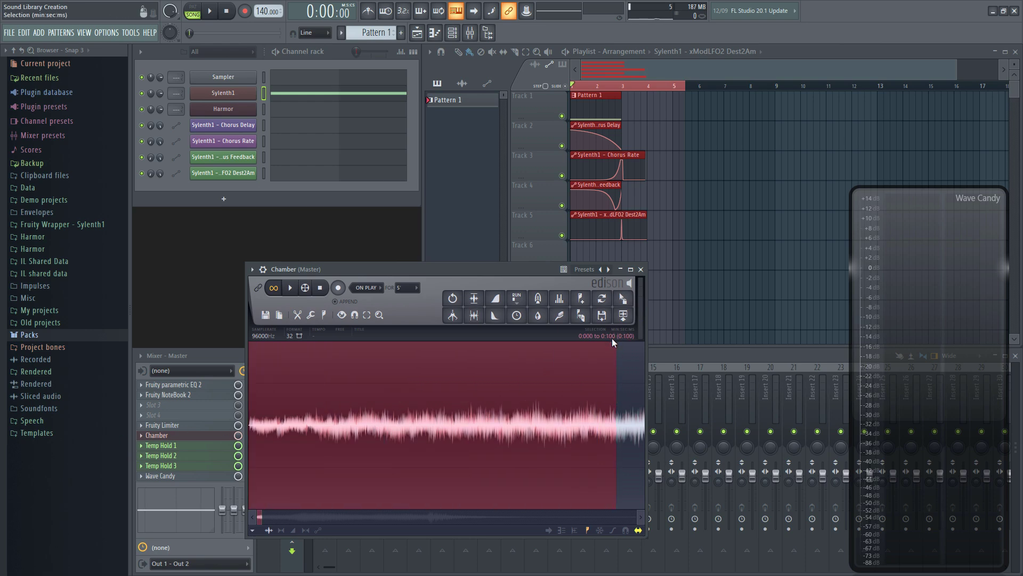
right_click(487, 373)
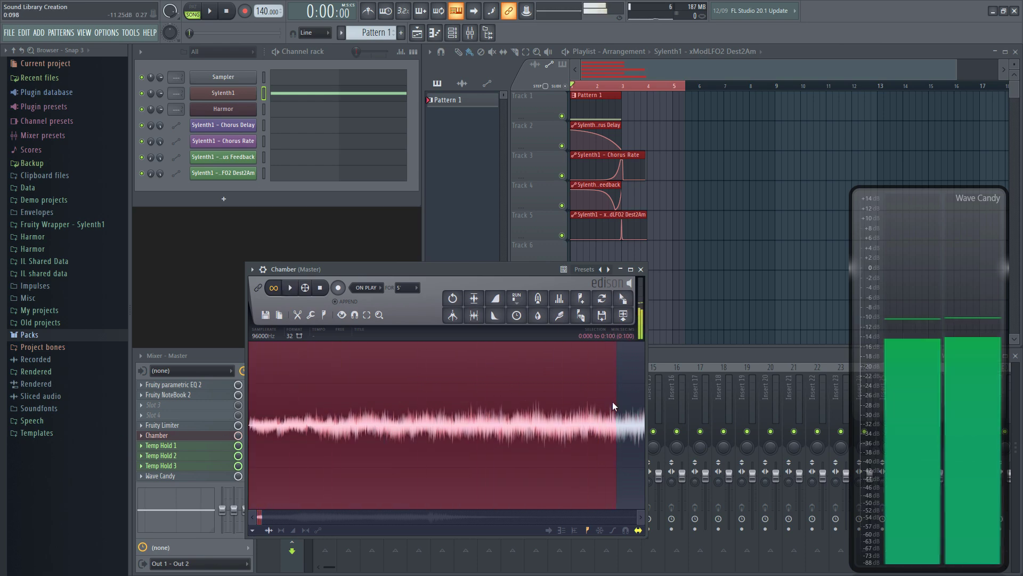
click(495, 298)
right_click(464, 370)
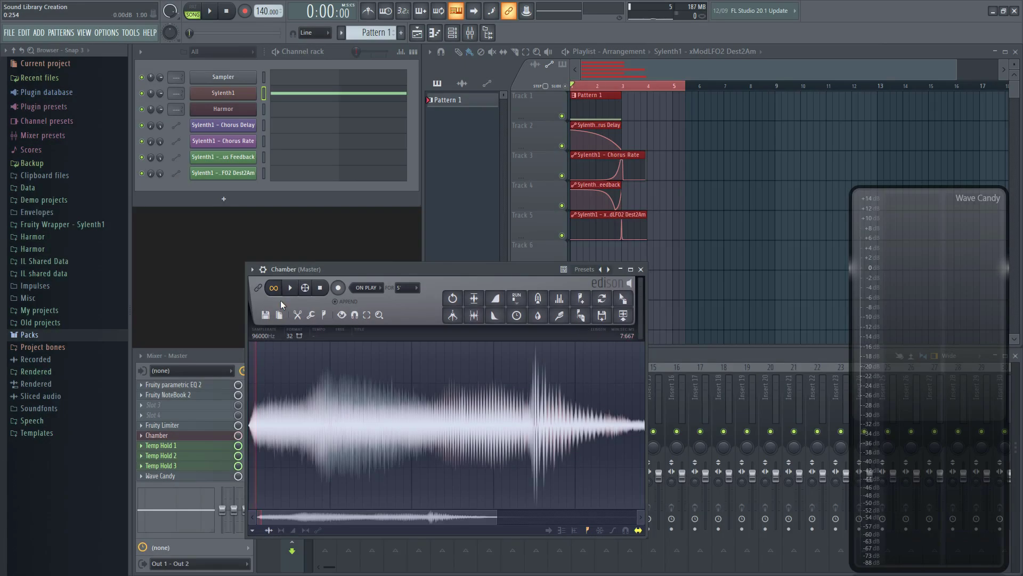
key(space)
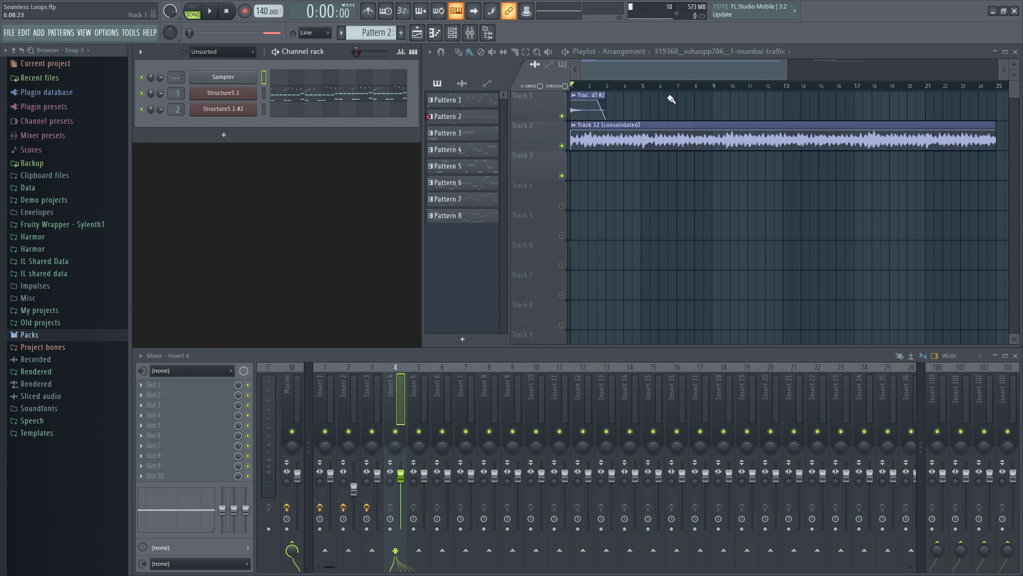
- Scroll across the Seamless Loops playlist arrangement
drag(650, 68, 879, 79)
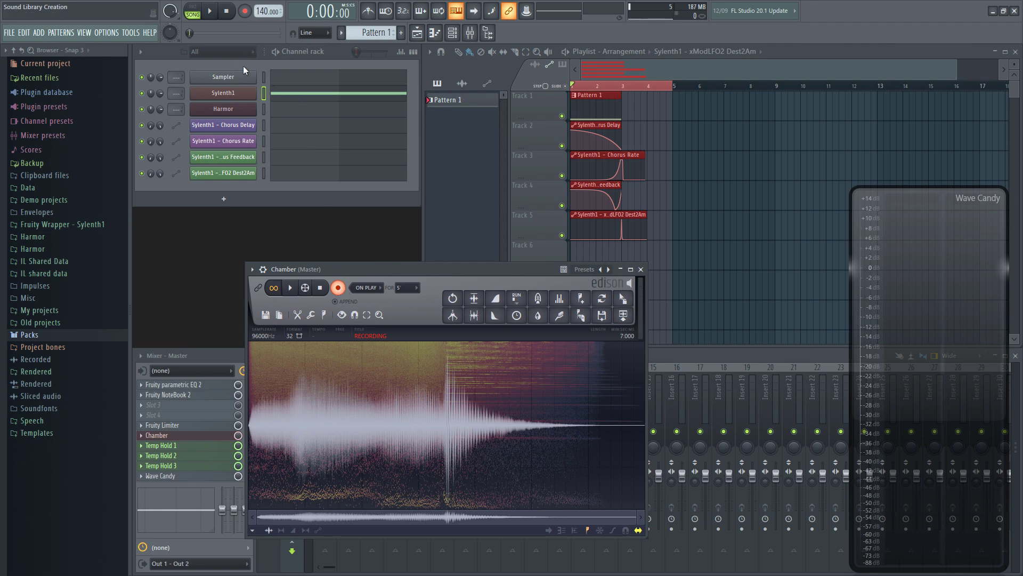
- Record a new 7-second take into Edison and open its sample properties
click(211, 11)
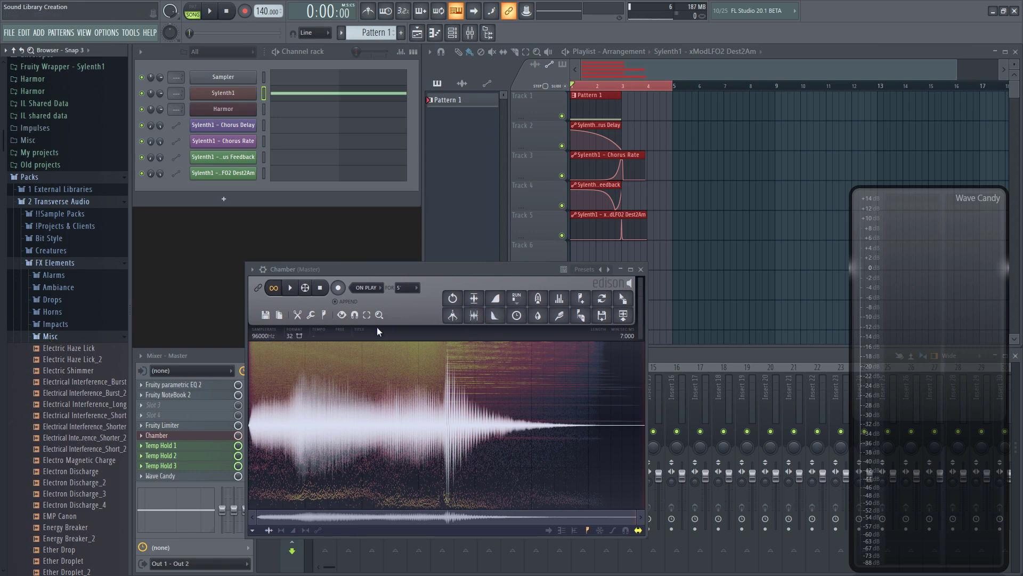
click(372, 330)
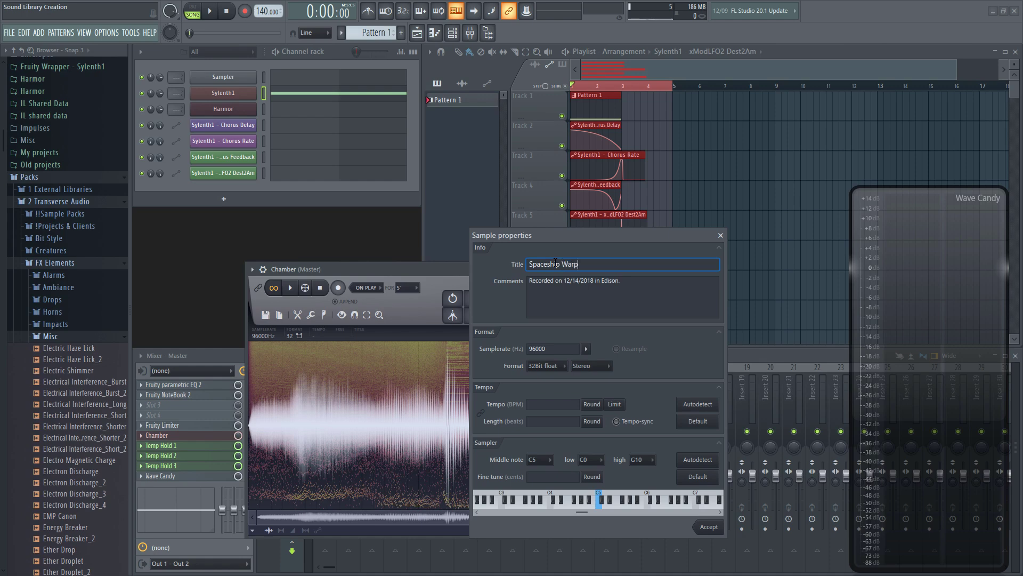
- Title the sample 'Spaceship Warp' and drag it into the browser folder as Spaceship Warp_2
key(Tab)
click(720, 528)
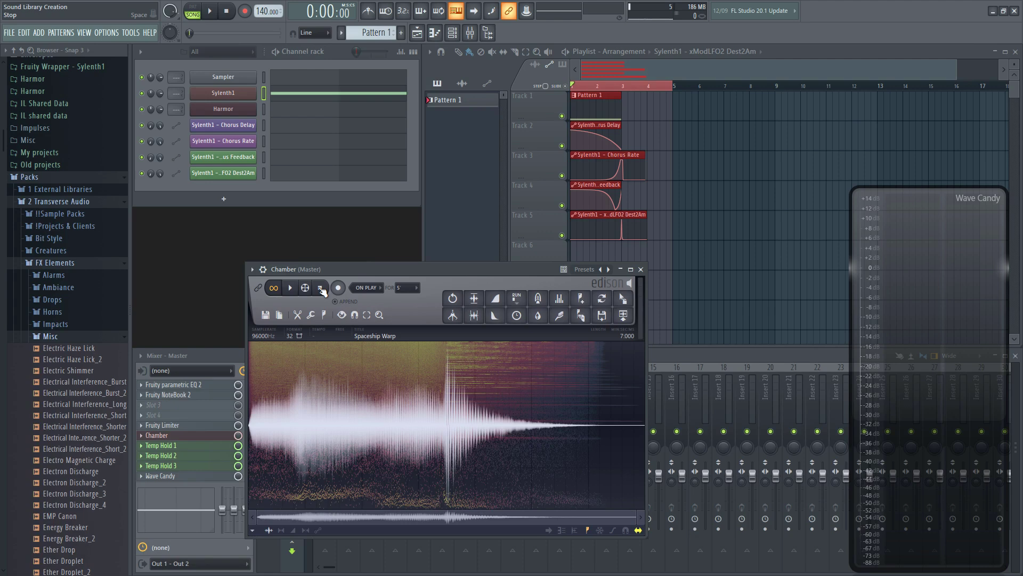
drag(623, 302, 87, 431)
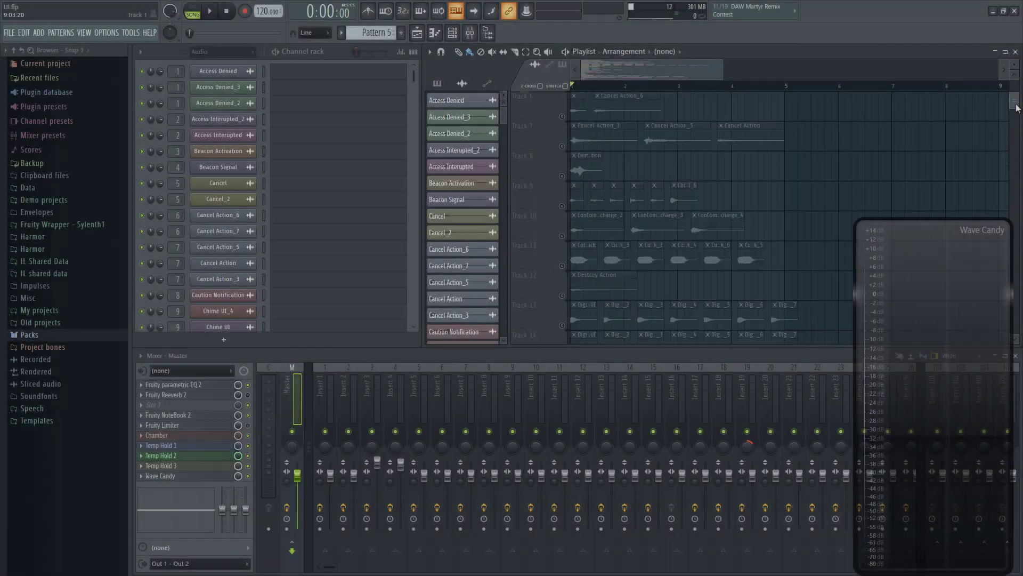
- From Packs > UI & Robots, place UI Error, UI Error_2 and UI Error_3 on Tracks 59–61
drag(1016, 107, 1017, 167)
click(55, 335)
click(60, 360)
click(69, 376)
click(69, 485)
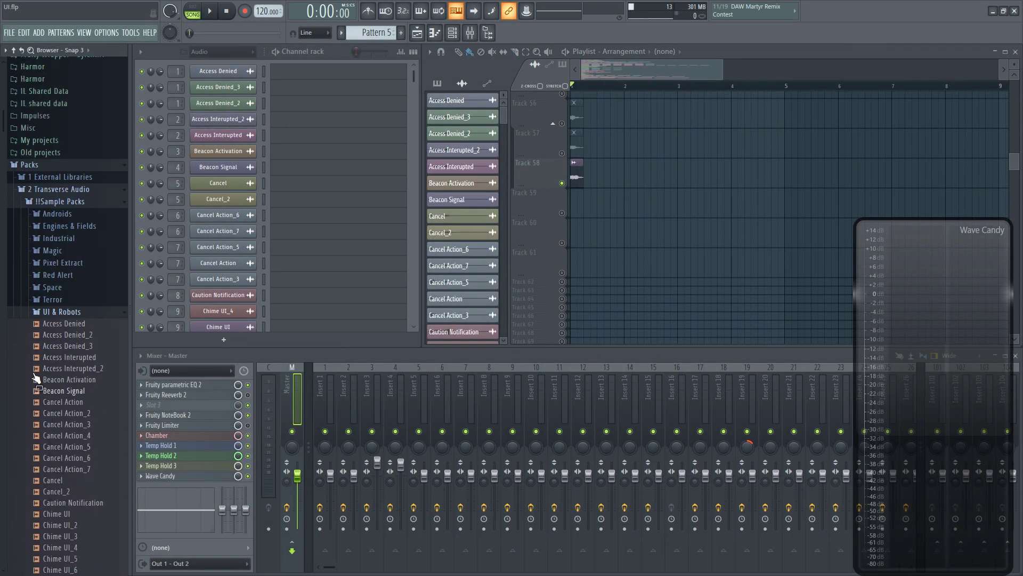
scroll(16, 242, down, 8)
scroll(6, 192, down, 10)
drag(59, 408, 572, 206)
drag(59, 424, 572, 237)
drag(59, 430, 575, 264)
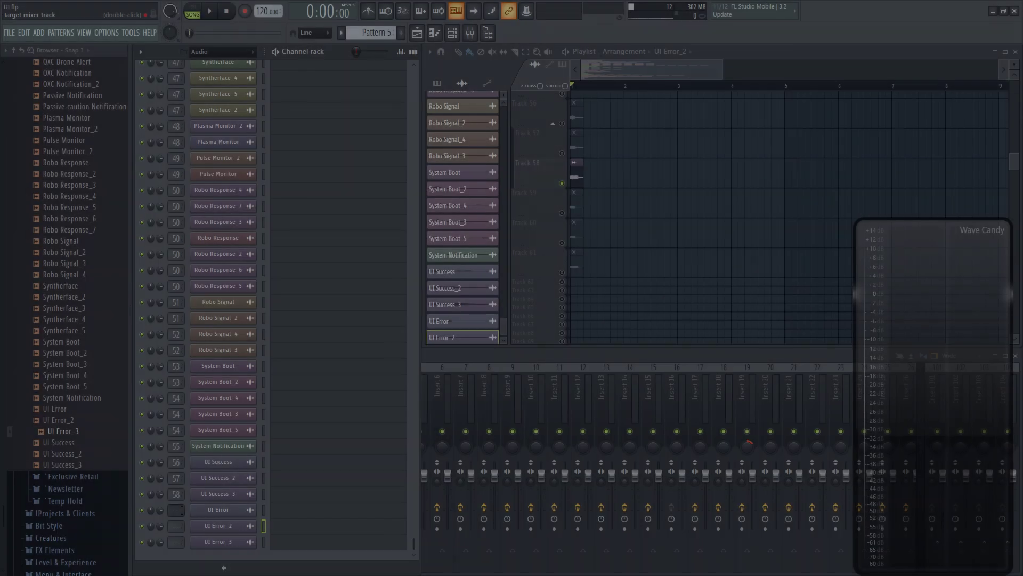
- Route the UI Error channels to mixer inserts 59 and 60 and audition them
drag(176, 509, 174, 521)
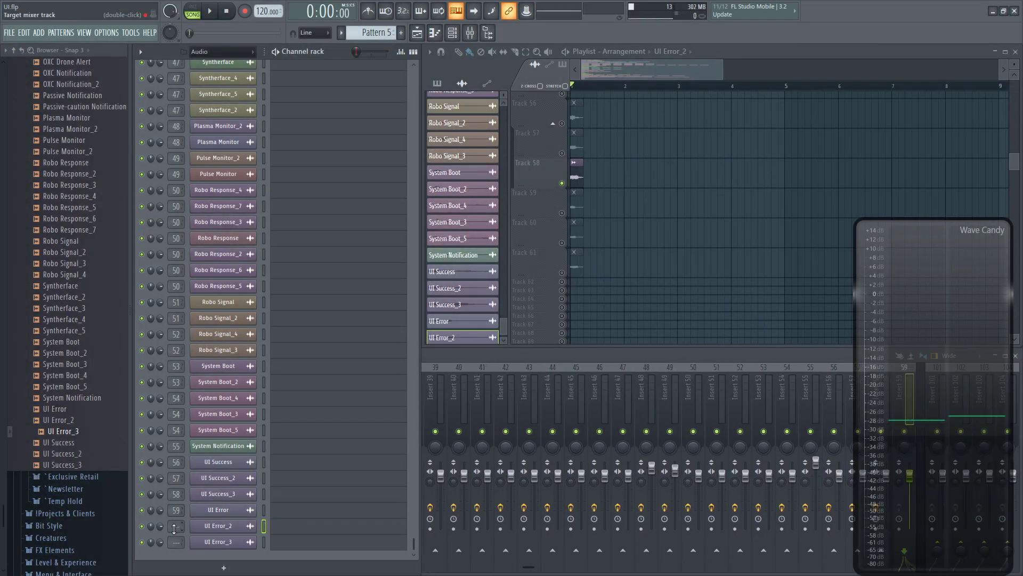
double_click(174, 527)
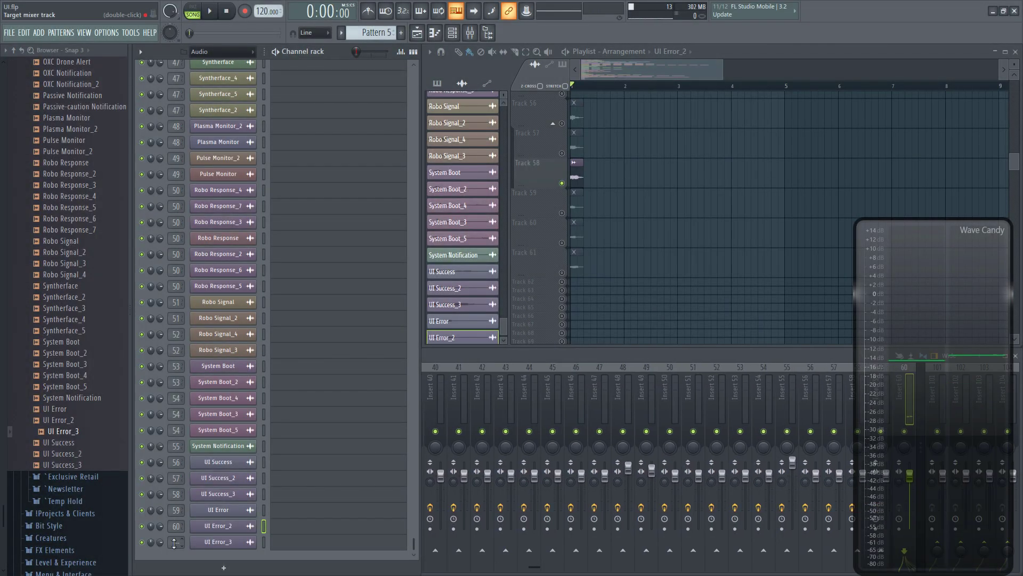
key(space)
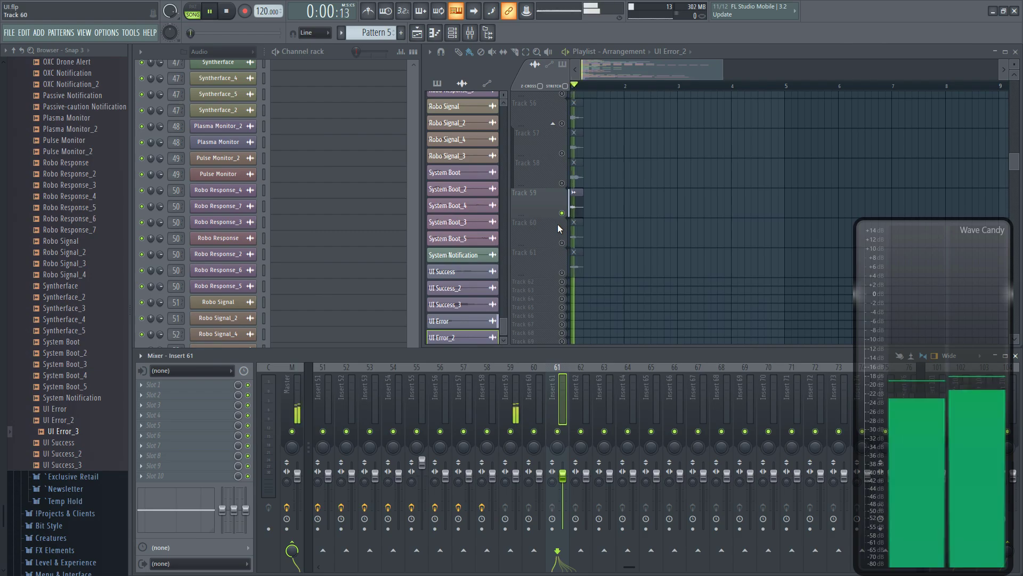
- Load Fruity Limiter on mixer insert 59 and raise its gain
click(511, 395)
click(203, 385)
click(427, 80)
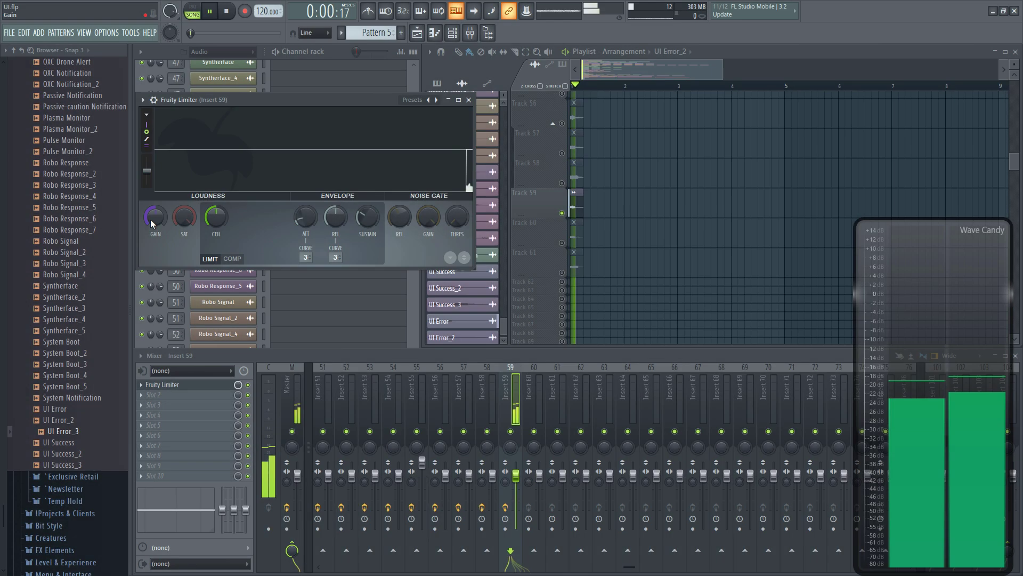
drag(150, 219, 149, 186)
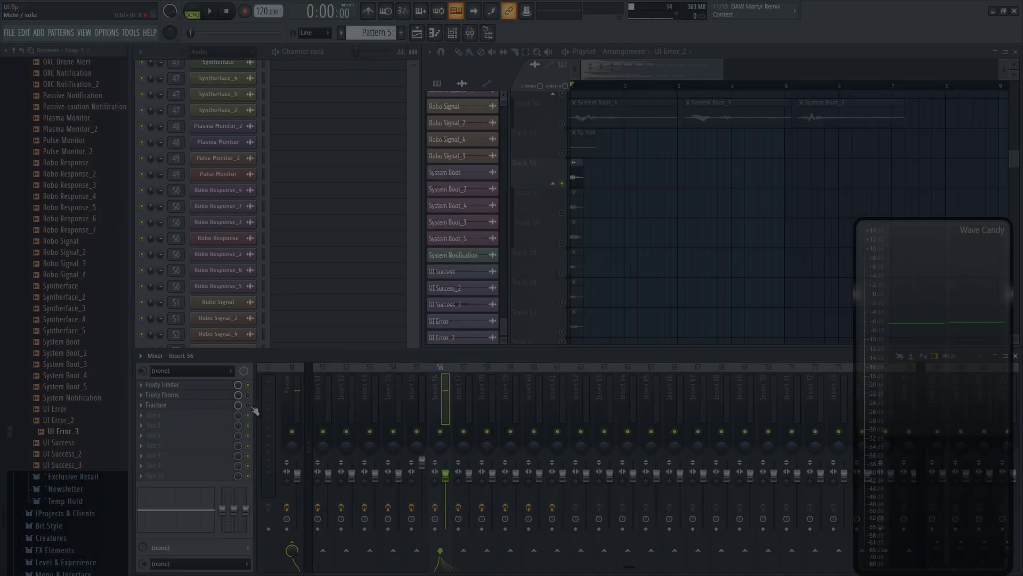
key(space)
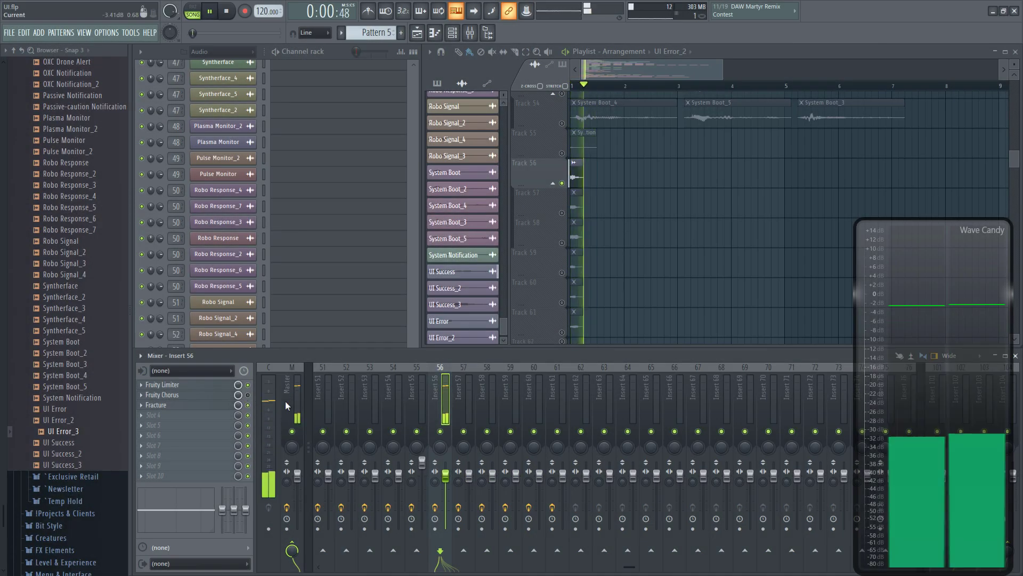
key(space)
- Select Track 57 and mixer insert 57, then play the project to listen
click(556, 204)
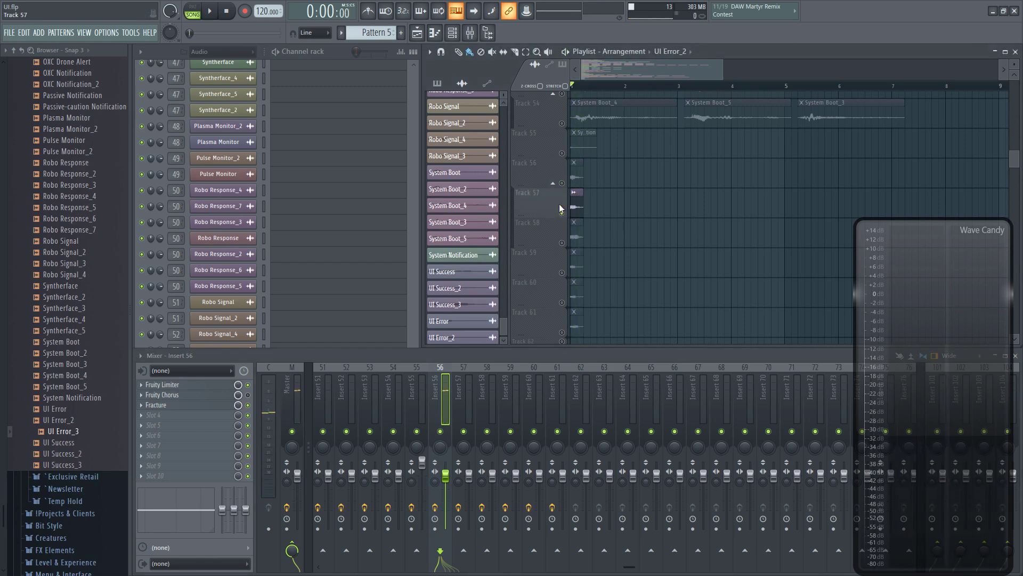
click(466, 385)
key(space)
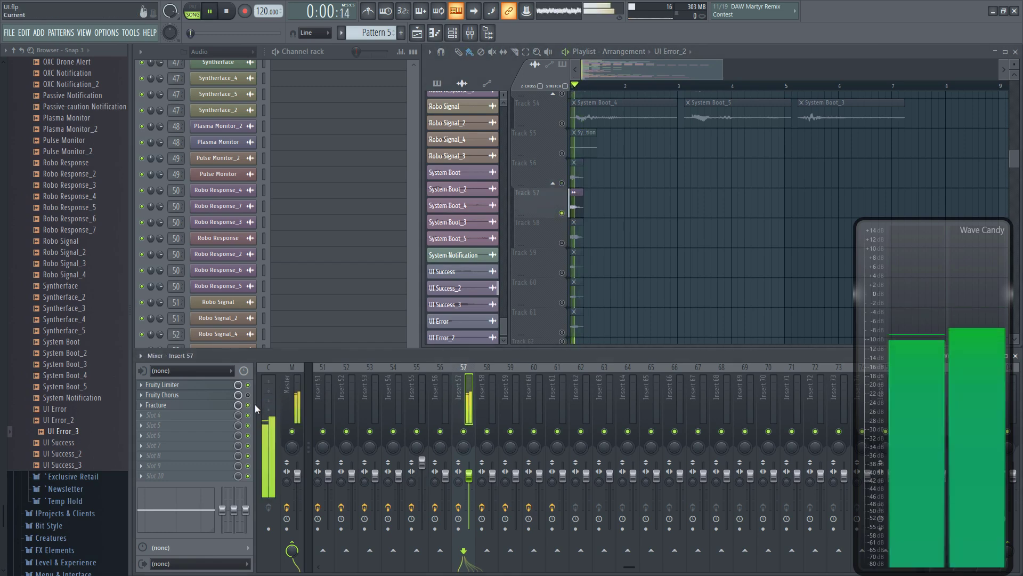
key(space)
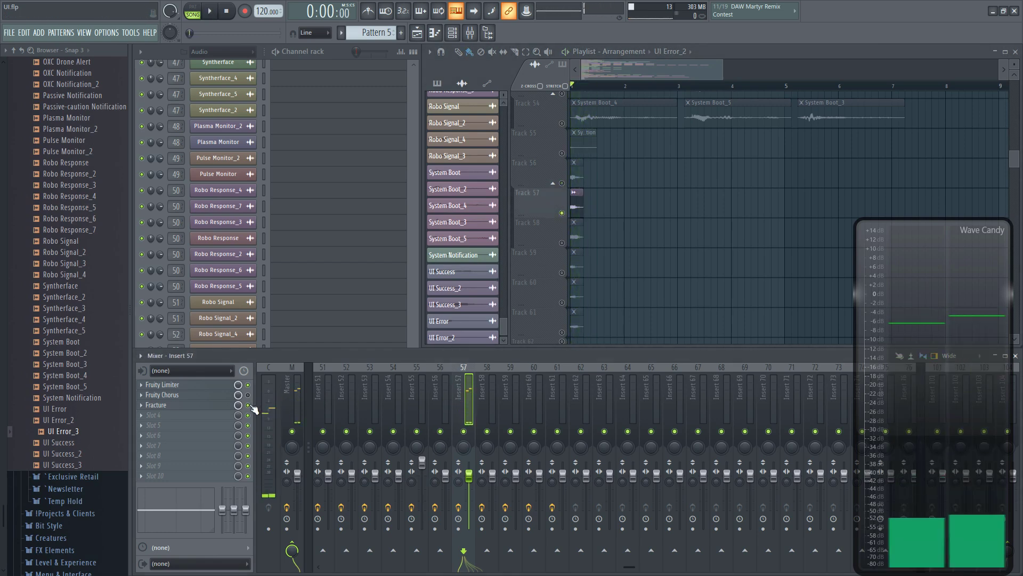
key(space)
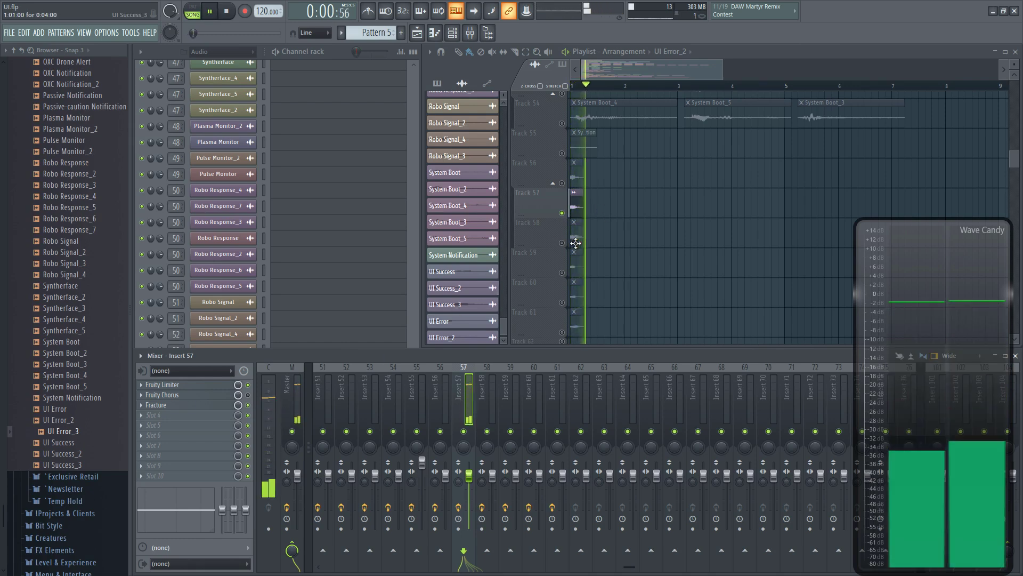
key(space)
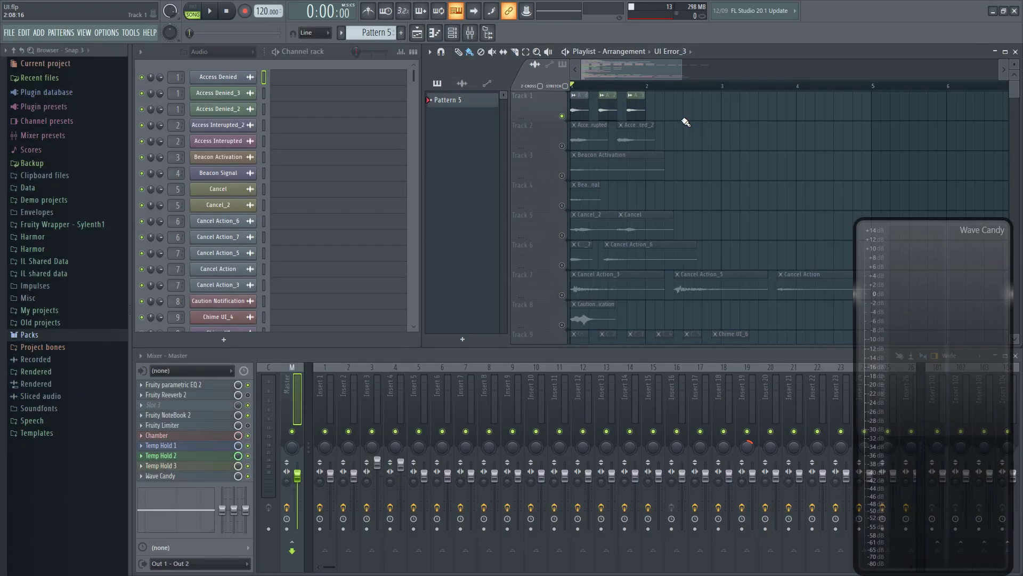
- Consolidate Track 1 from the track start
right_click(541, 104)
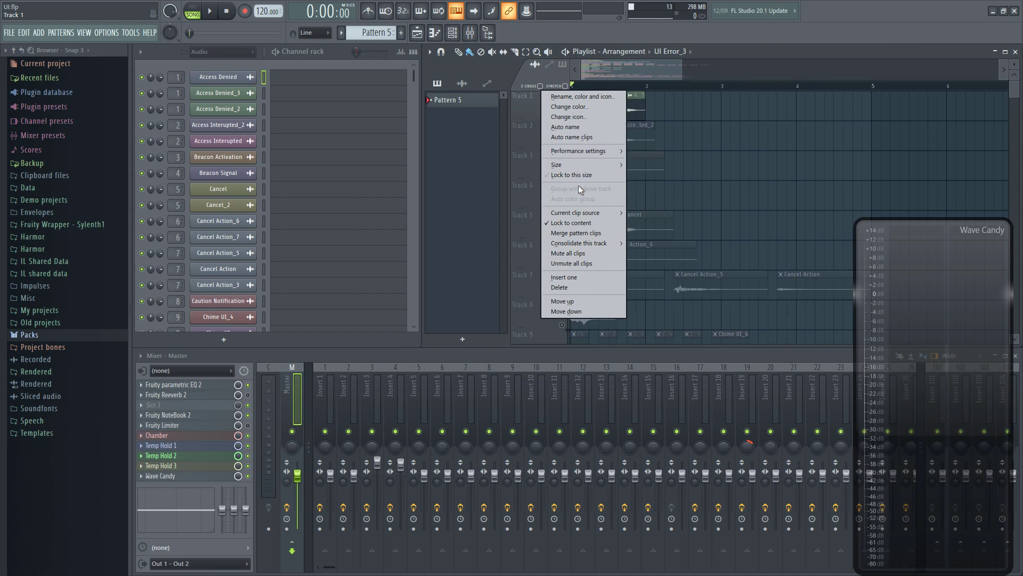
mouse_move(579, 244)
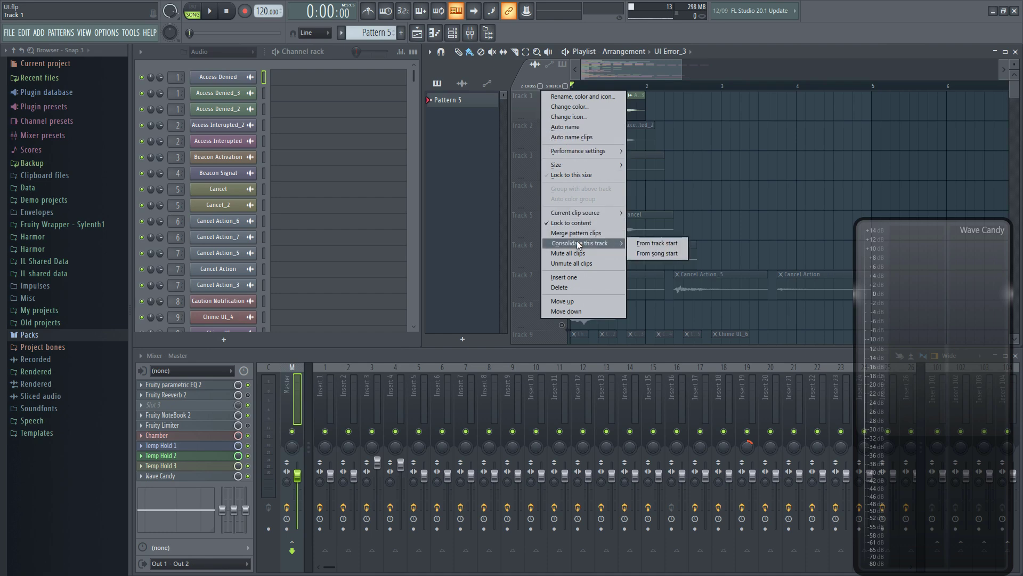
click(674, 243)
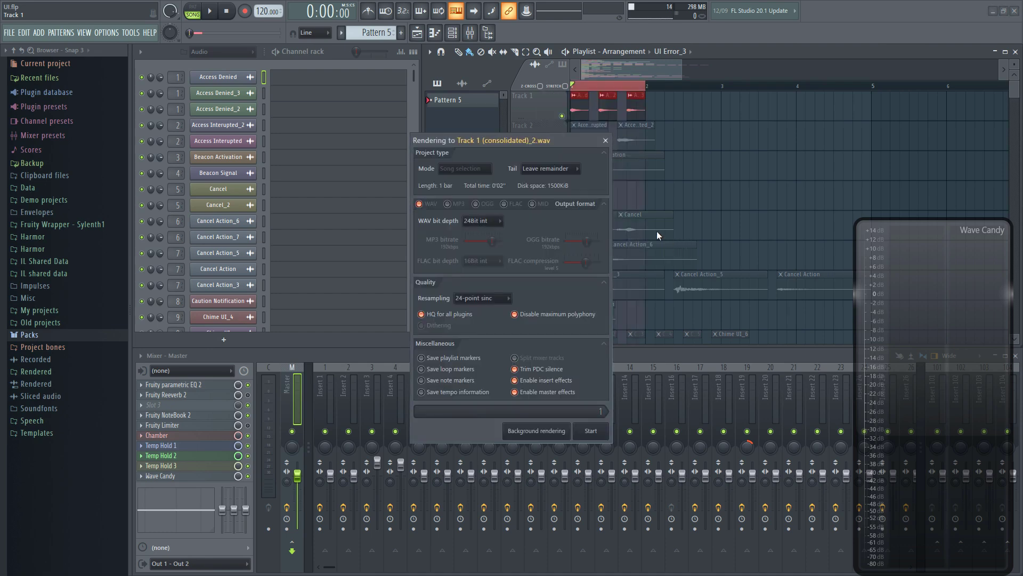
- Set the render to 24Bit int WAV with 24-point sinc resampling
drag(570, 140, 472, 142)
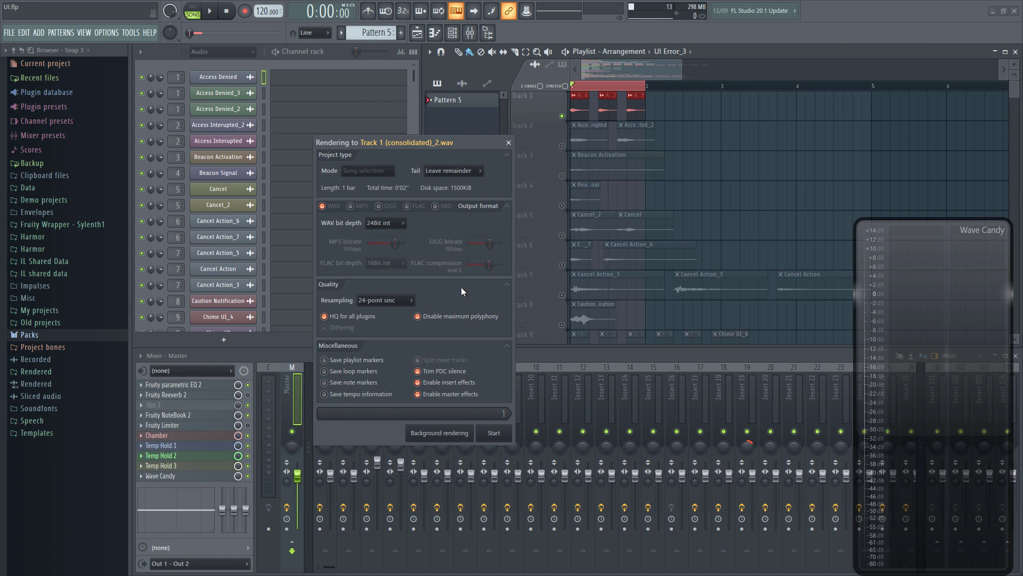
click(387, 224)
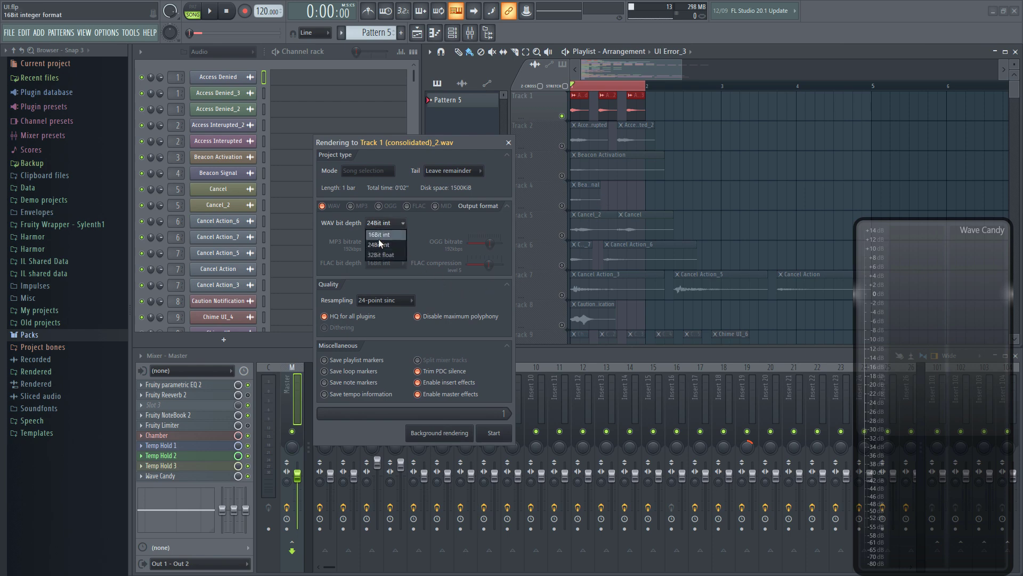
click(378, 243)
click(388, 299)
click(375, 356)
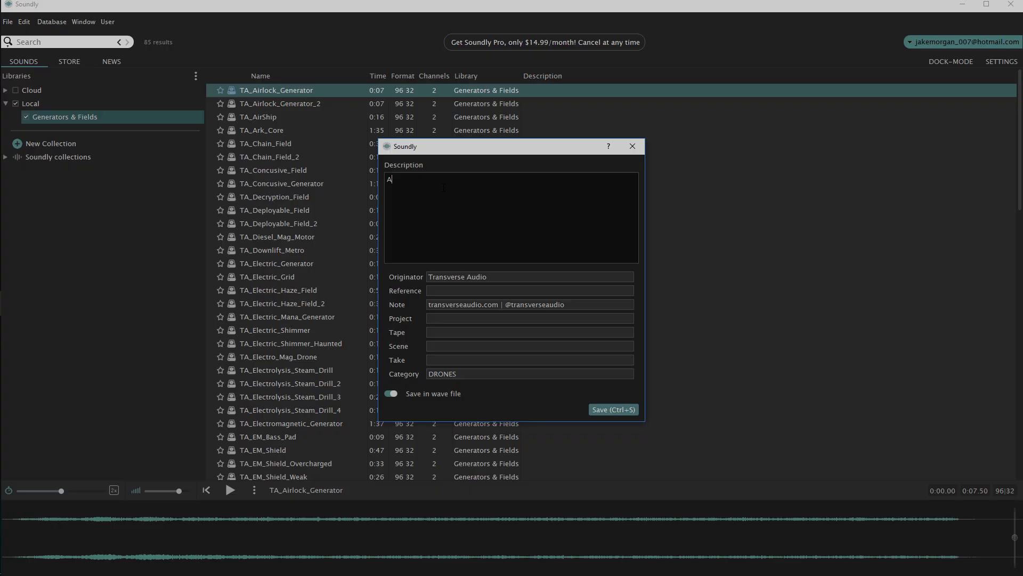
- Type 'irlo' to search for the airlock sound
text(irlock, Generator, seamless, loop, sci-fi, spaceship, machine, mechanical,)
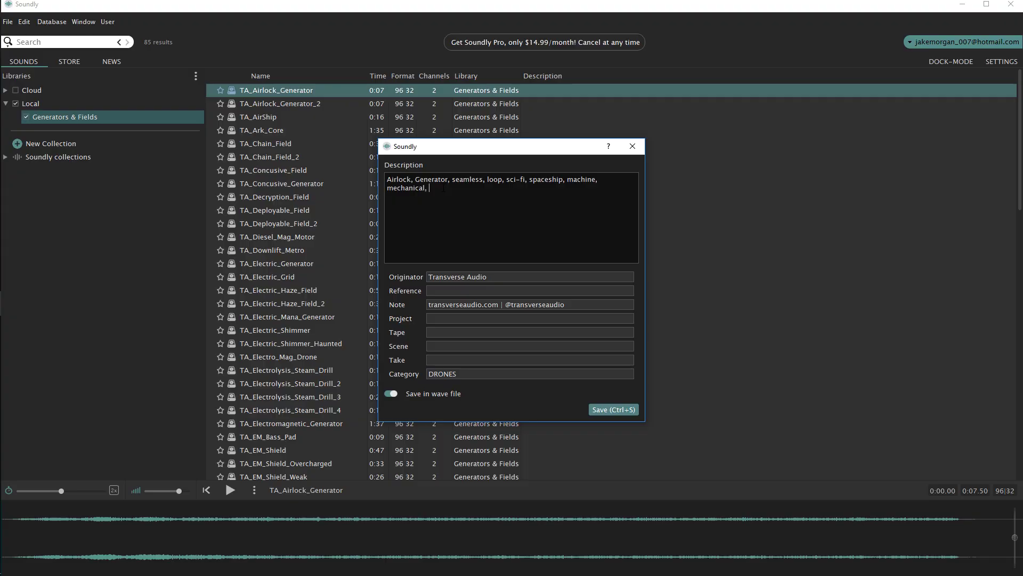
- Review the Originator and Note fields, leaving Transverse Audio unchanged
click(517, 278)
drag(515, 278, 391, 277)
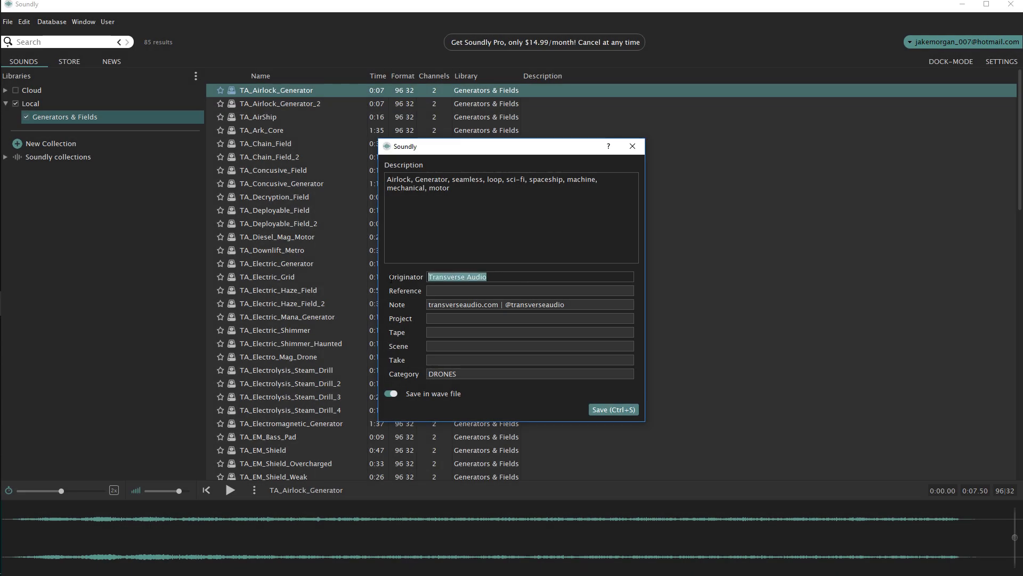
click(515, 277)
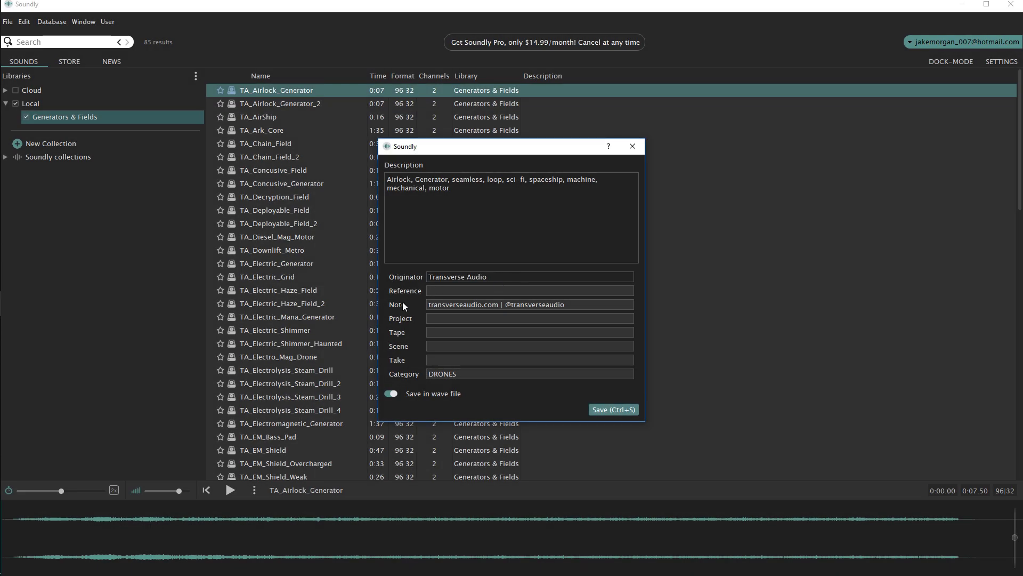
drag(429, 307, 592, 306)
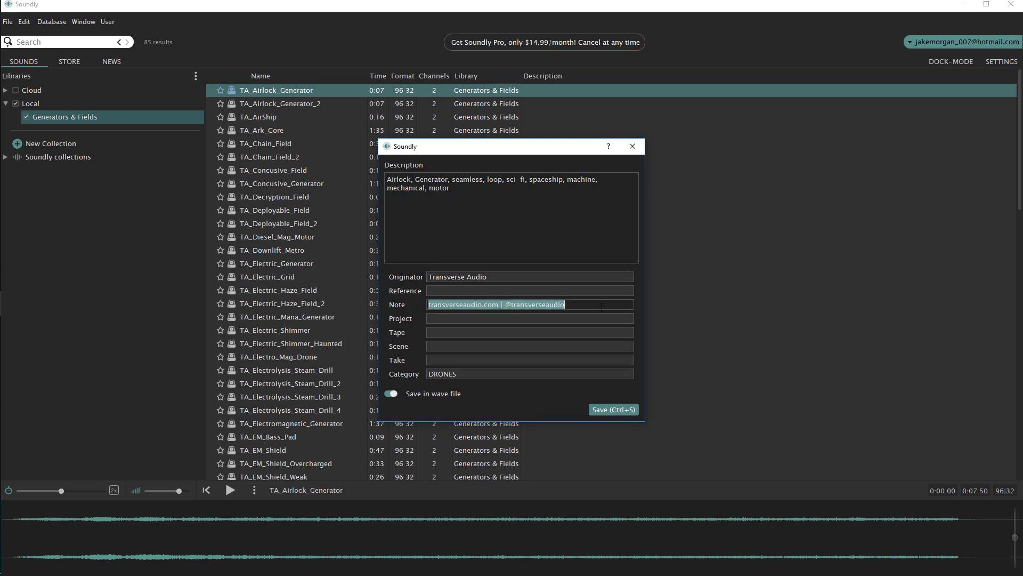
click(592, 306)
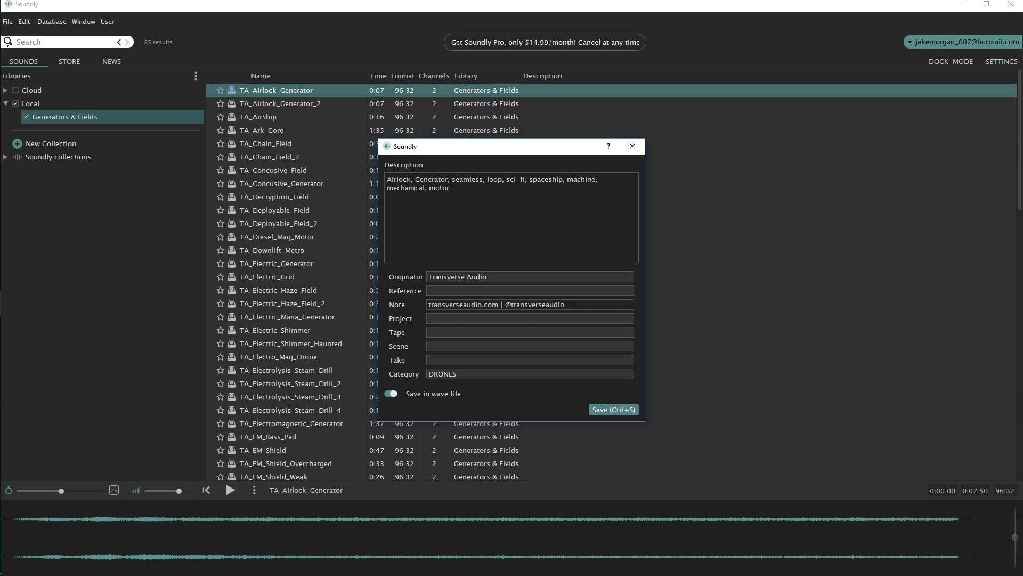
- Replace the DRONES category with Generators and Fields and save the metadata
click(472, 375)
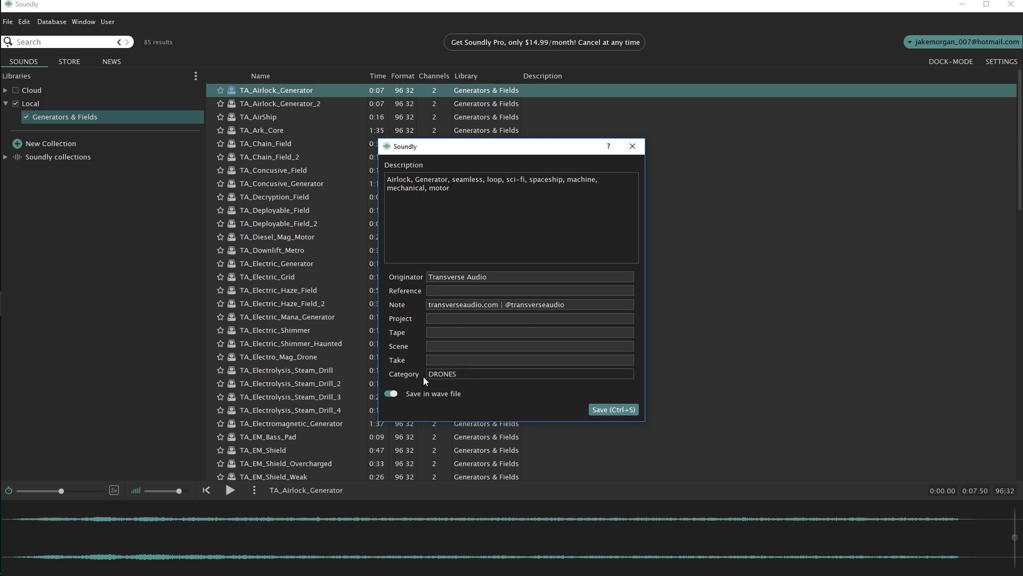
double_click(478, 372)
text(Game Aud)
key(ctrl+a)
key(BackSpace)
click(611, 411)
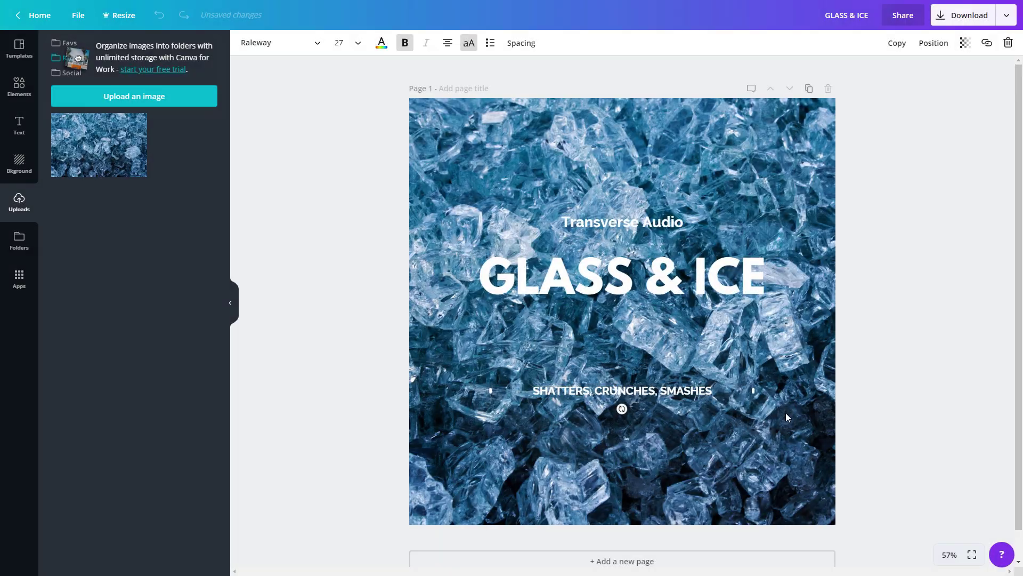
- Add ', AND MORE' to the tagline, then browse Fiverr cover art gigs
text(, AND MORE)
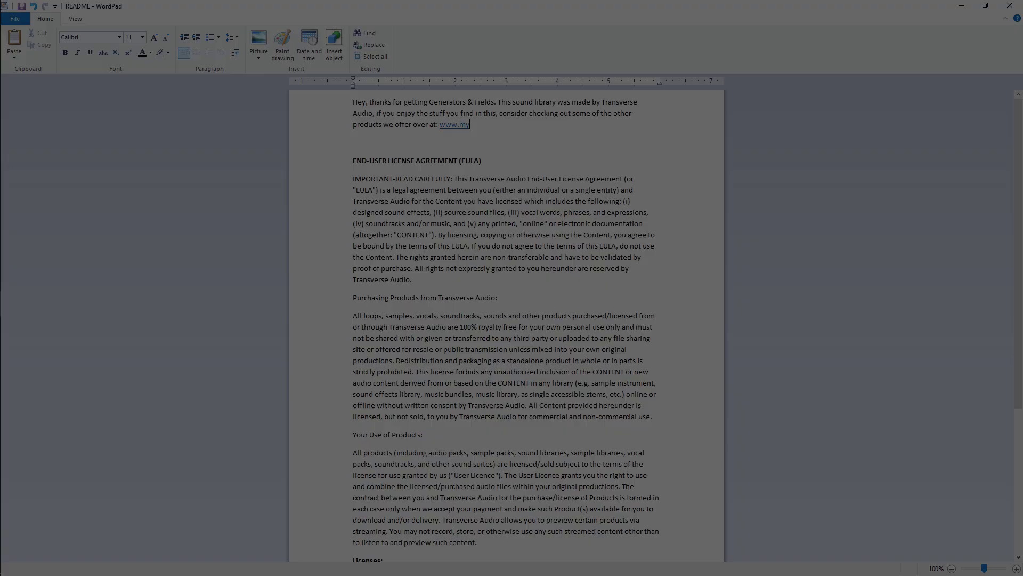
text(site)
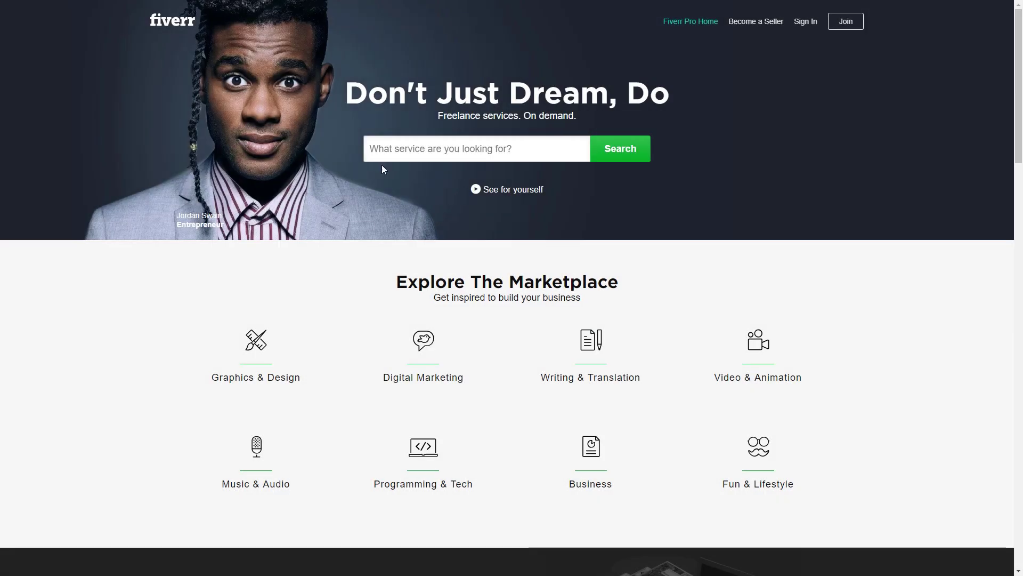
click(405, 149)
text(cover art)
key(Return)
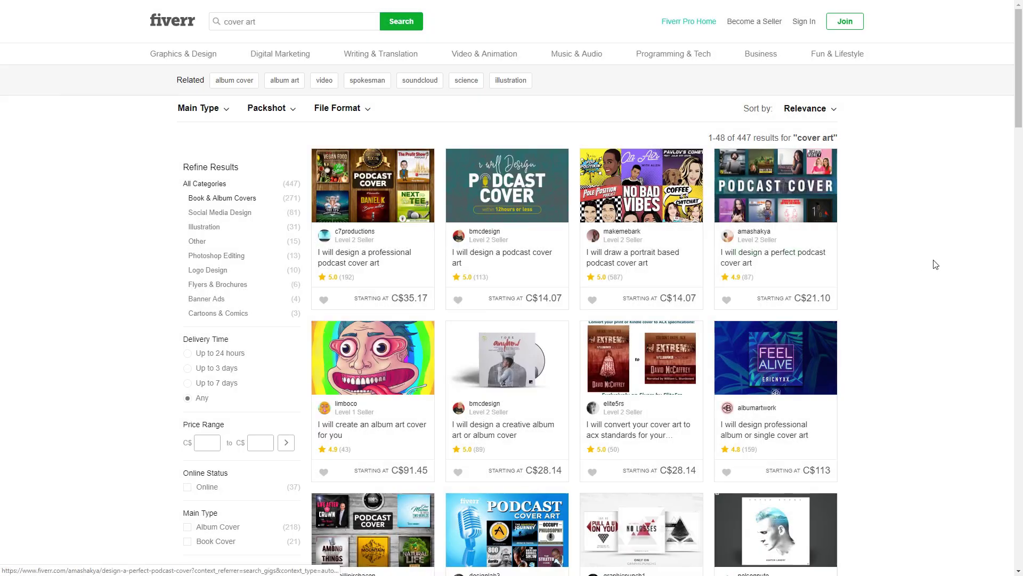
scroll(936, 314, down, 5)
click(638, 330)
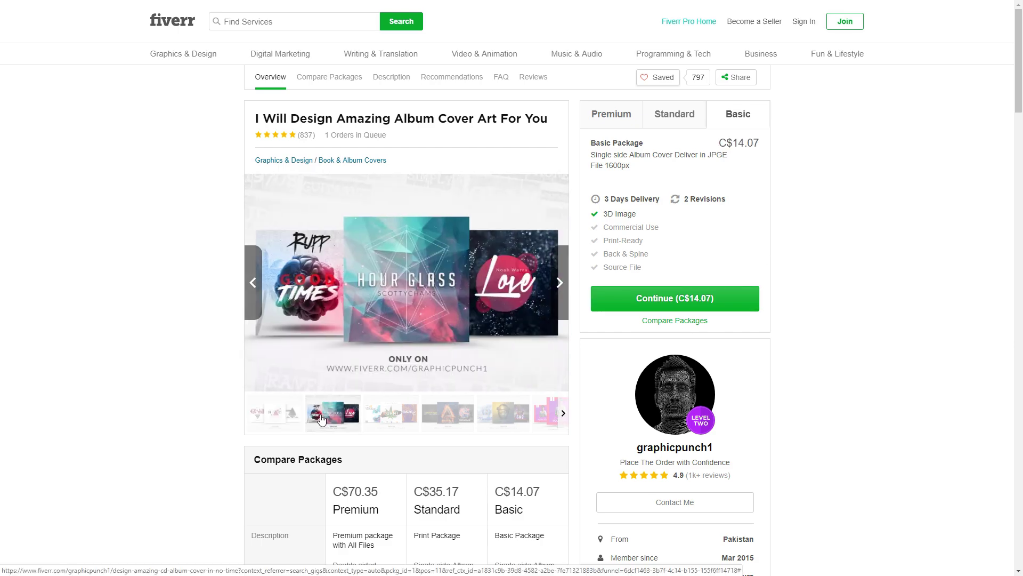
click(446, 417)
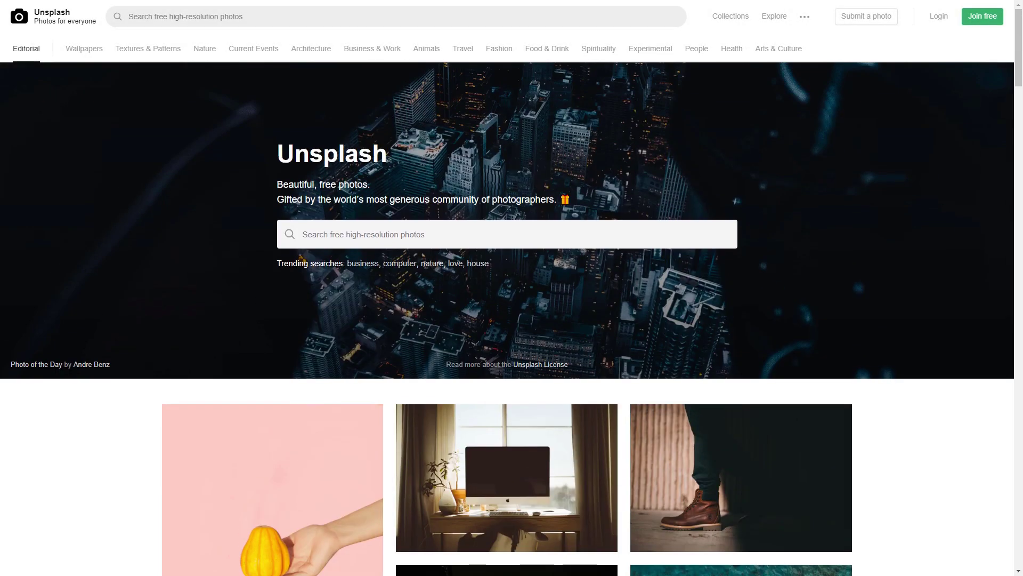
- Search Unsplash for 'broken glass' and download the blue glass shards photo
click(479, 231)
text(broken glass)
key(Return)
scroll(36, 277, down, 1)
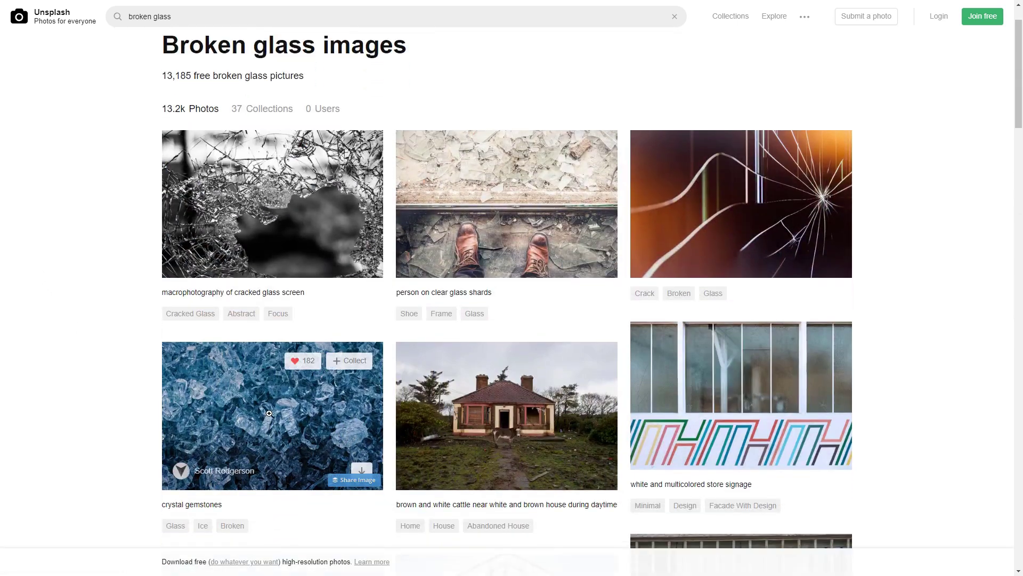
click(273, 414)
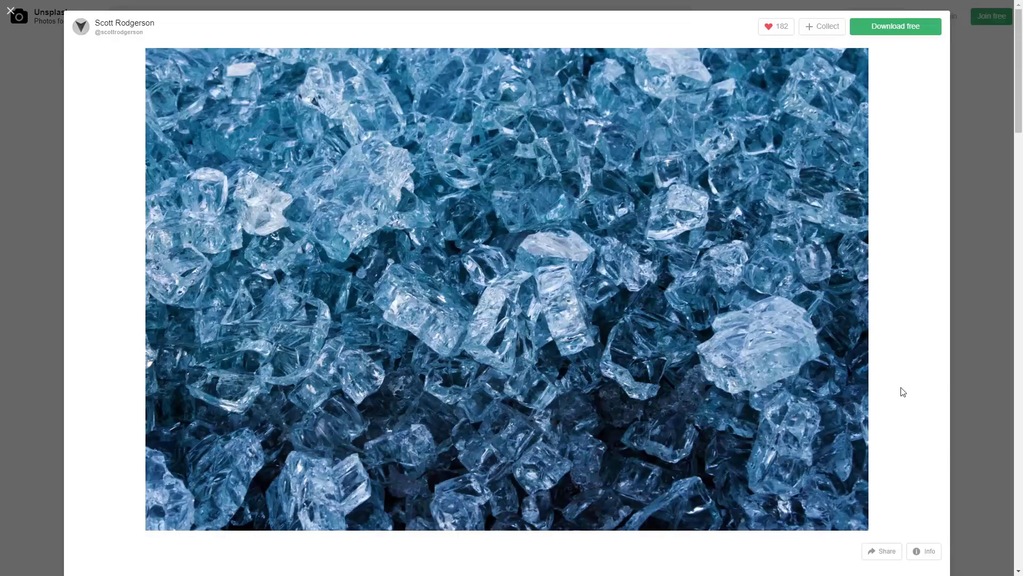
click(891, 27)
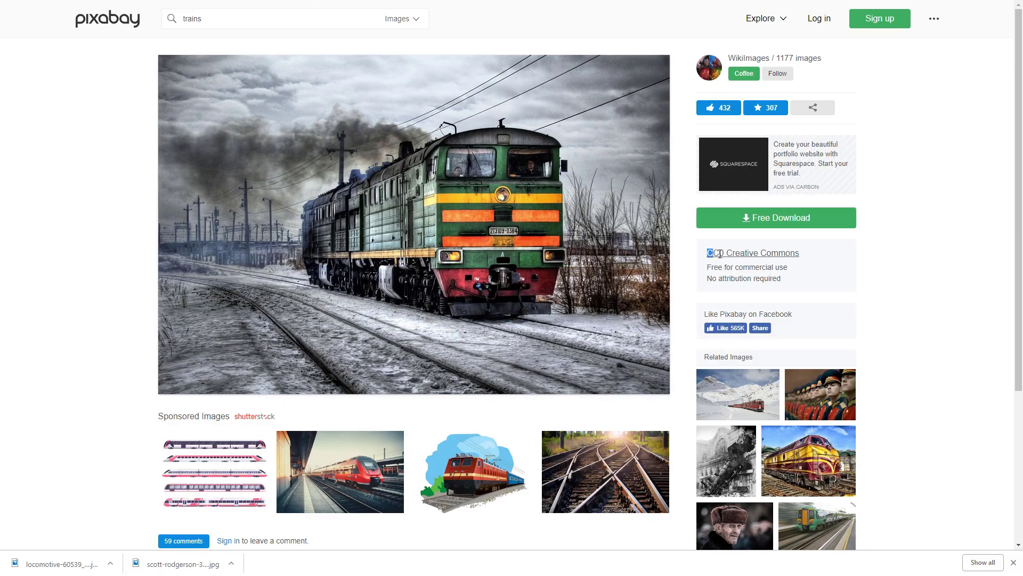
triple_click(813, 257)
- Add guides at the canvas top and left edges, then slide the locomotive layer left
drag(705, 267, 905, 286)
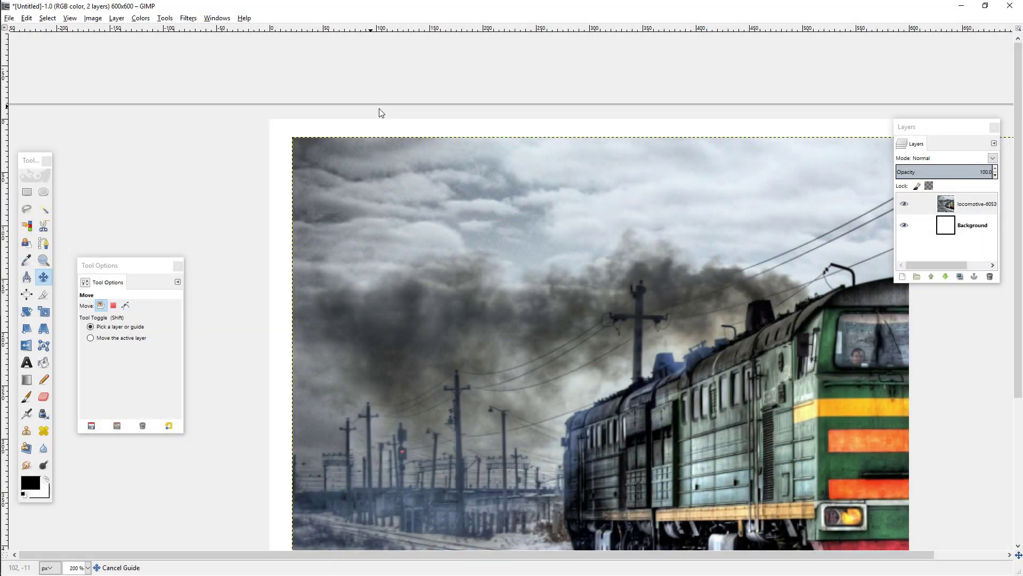
drag(379, 110, 376, 118)
drag(7, 128, 270, 167)
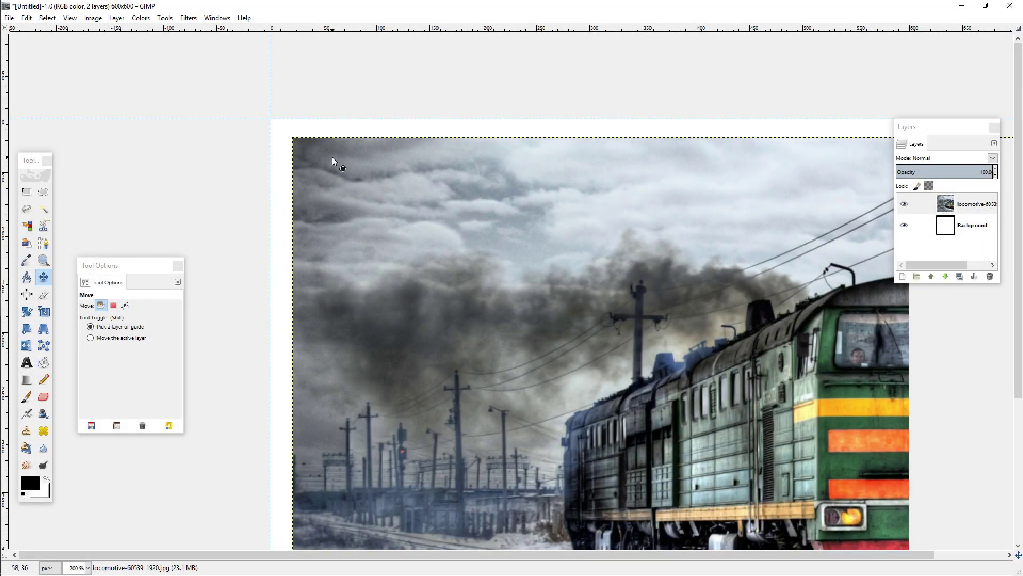
drag(332, 157, 312, 143)
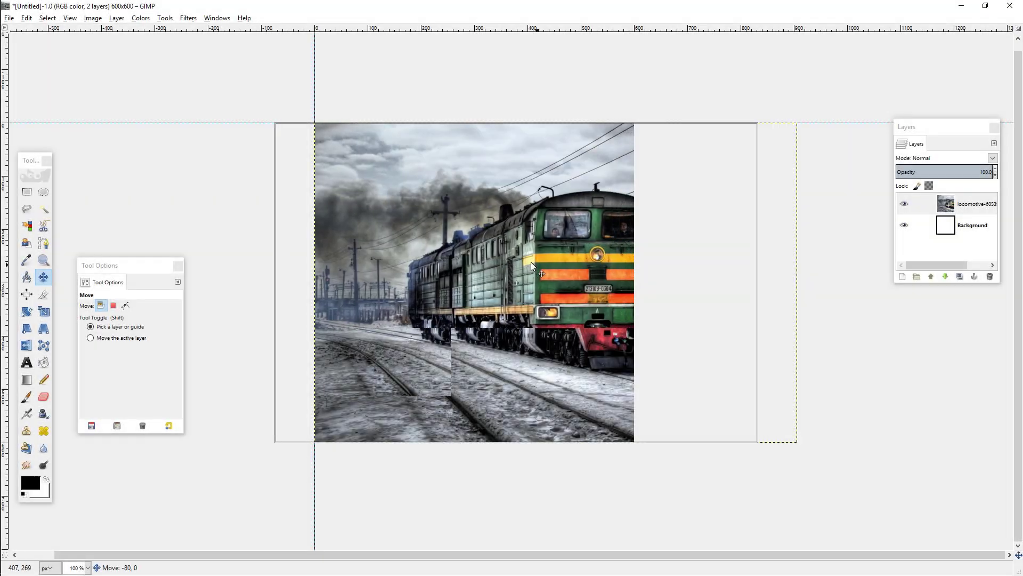
drag(531, 261, 479, 268)
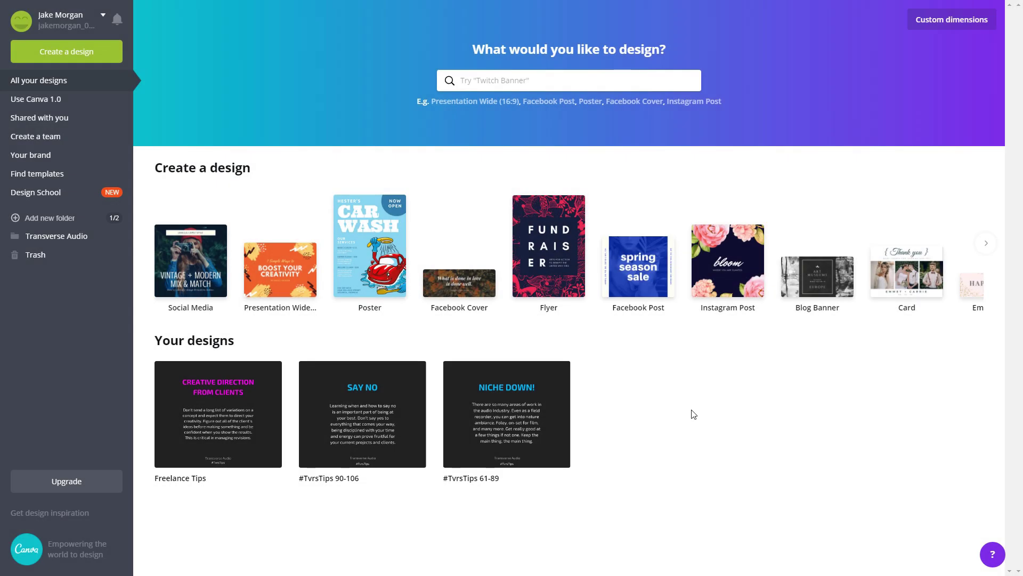
- Title the ice cover GLASS & ICE with the tagline 'SHATTERS, CRUNCHES, SMASHES, AND MORE'
click(498, 80)
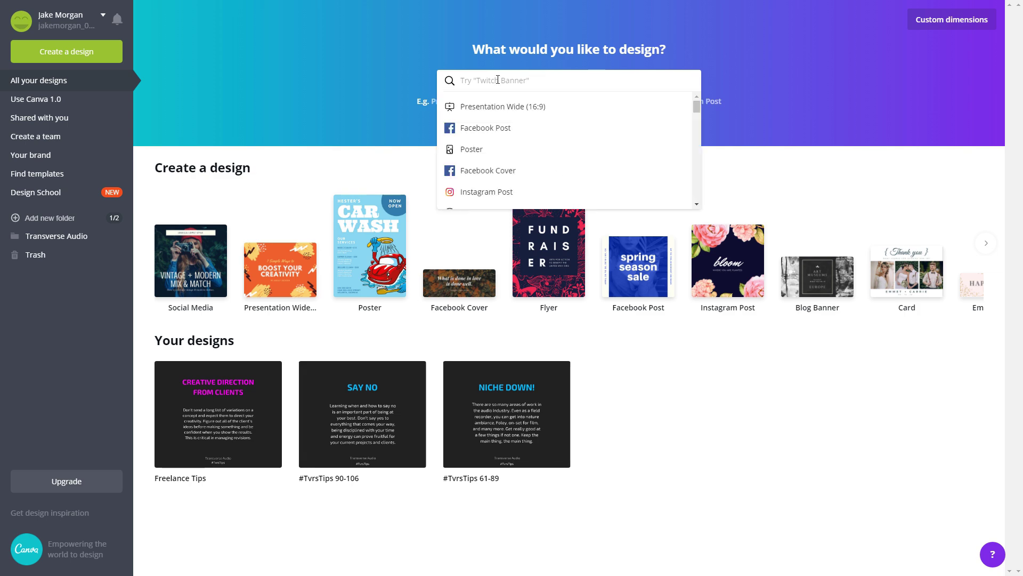
text(cd)
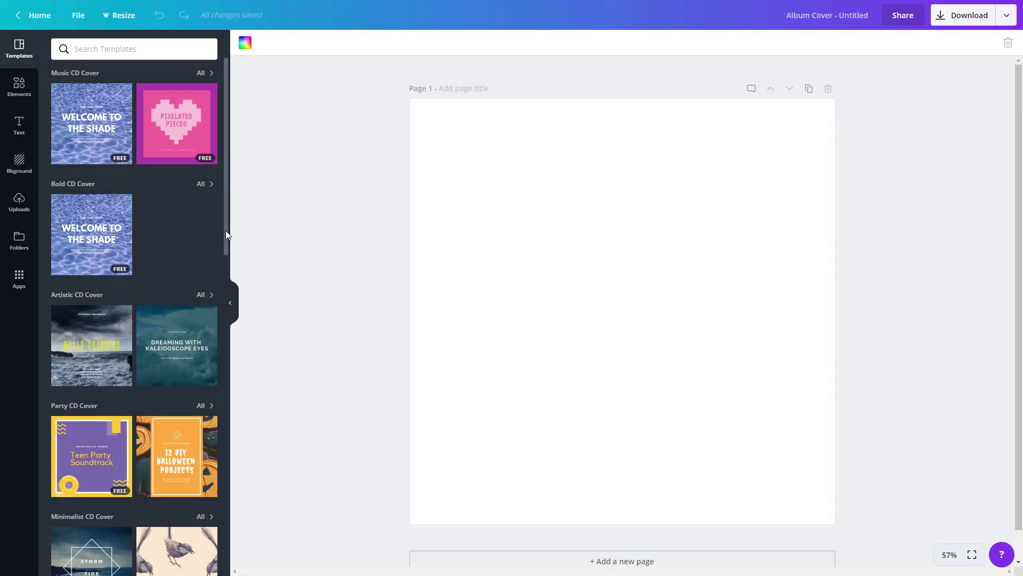
drag(225, 230, 225, 436)
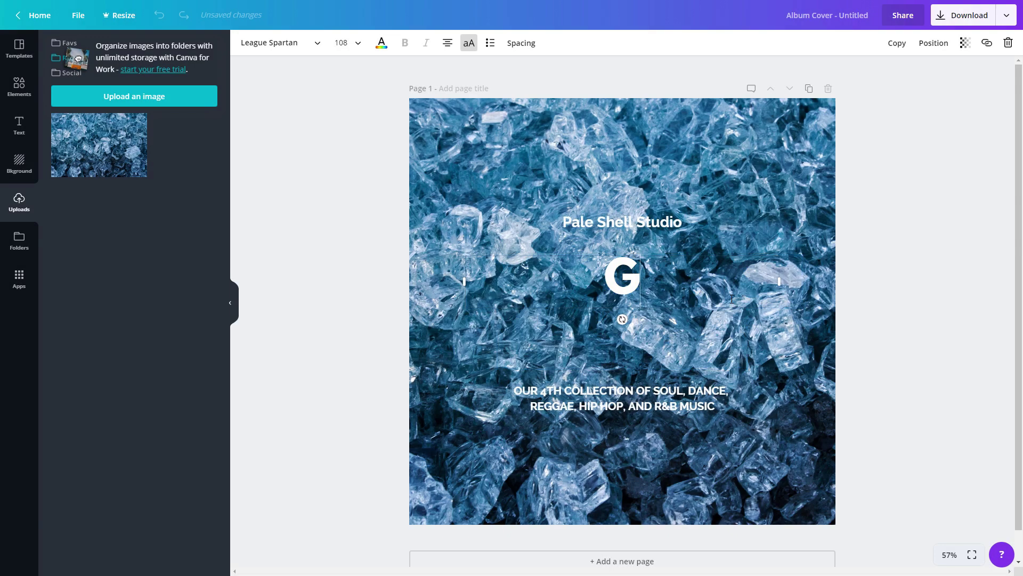
text(LASS & ICE)
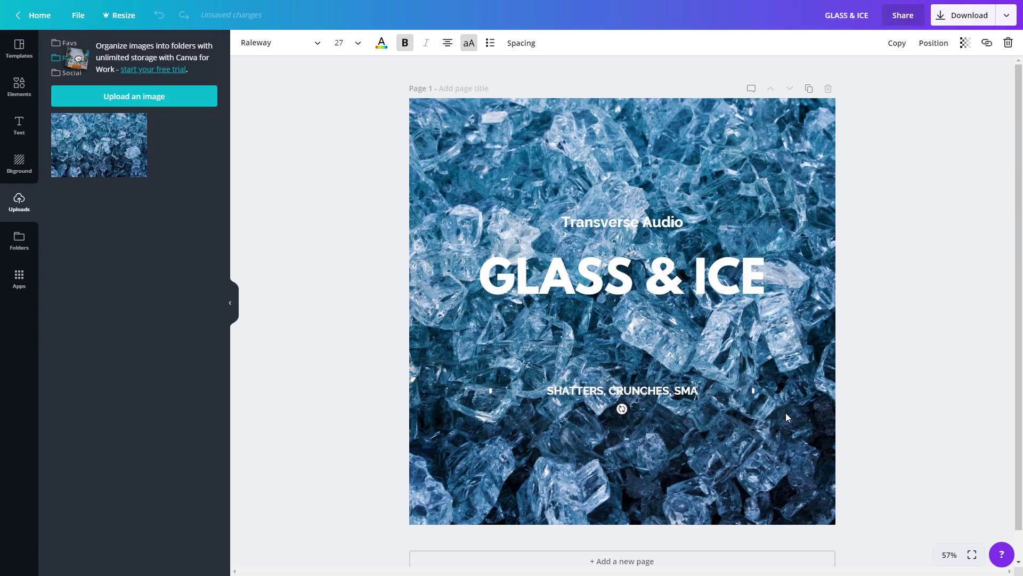
text(SHES, AND MORE)
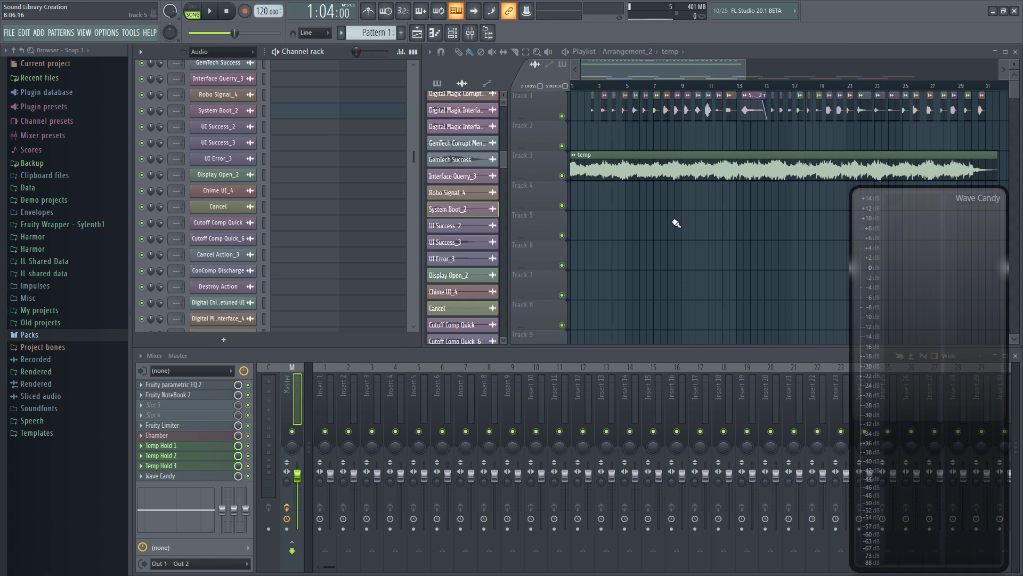
- Scroll the playlist and zoom the arrangement out to see all its clips
scroll(719, 243, down, 4)
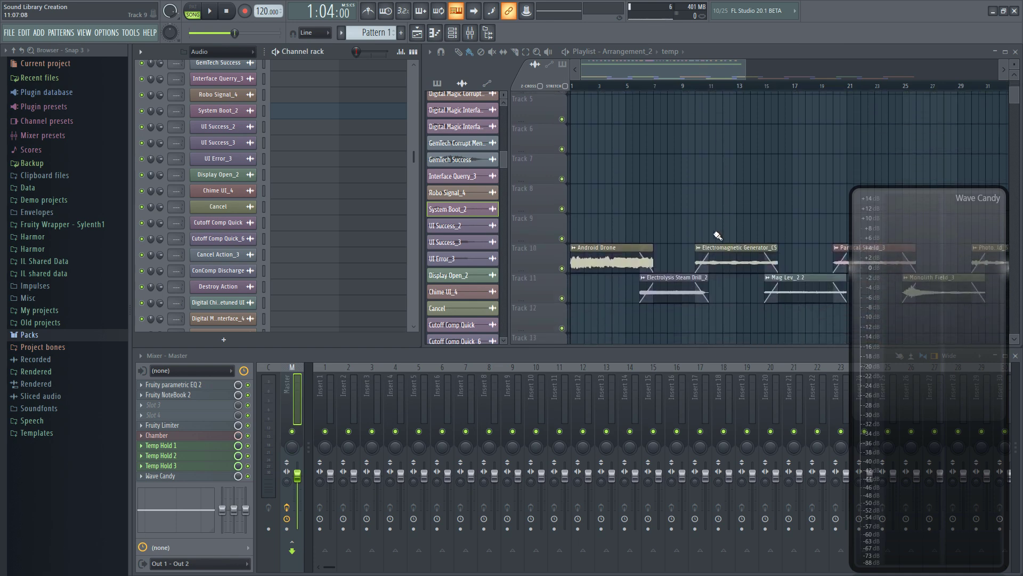
drag(744, 76, 968, 76)
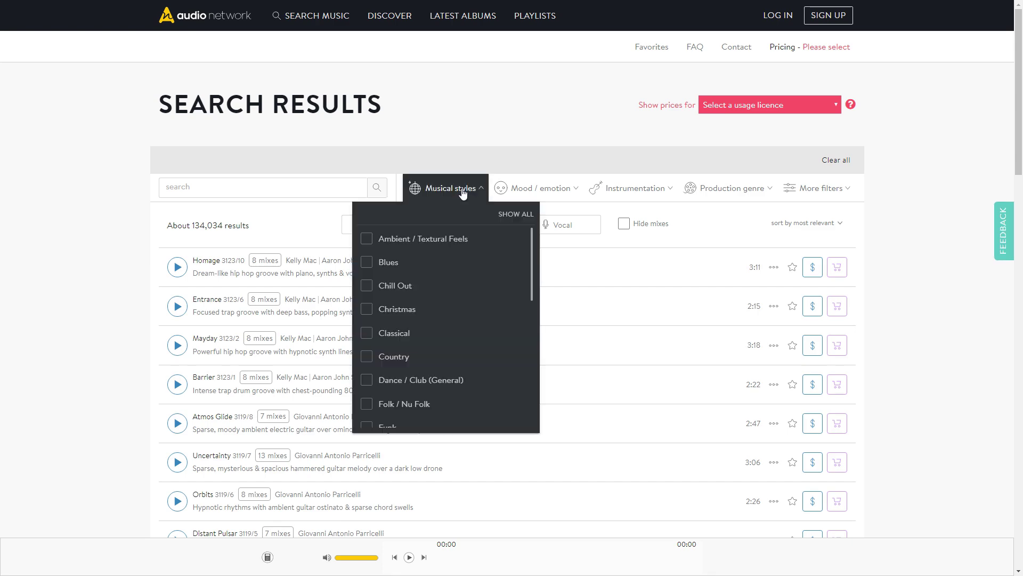
- Filter the tracks to Ambient / Textural Feels and the Cold/Barren mood, then view licence pricing
click(366, 238)
click(468, 188)
click(559, 196)
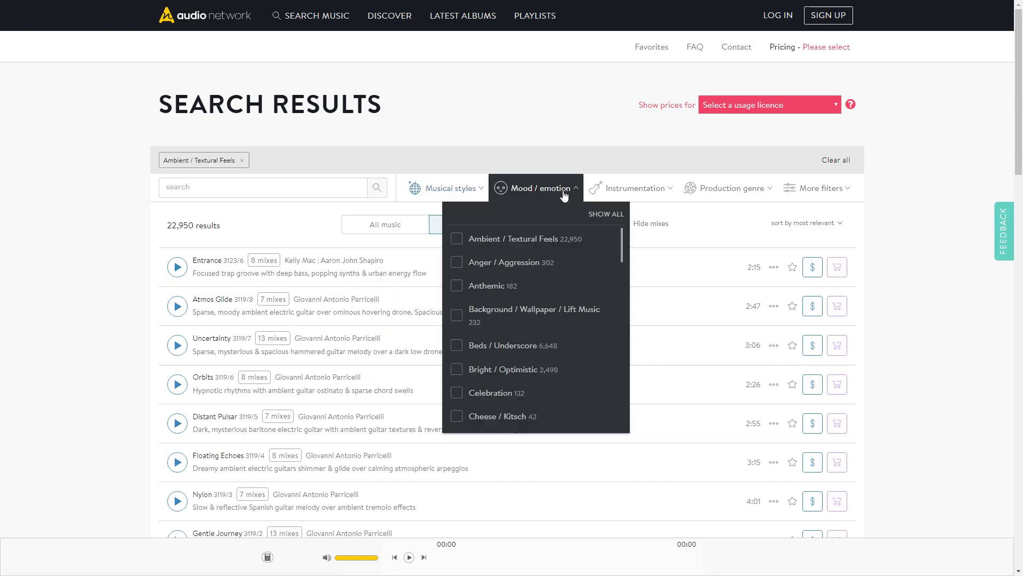
scroll(621, 244, down, 3)
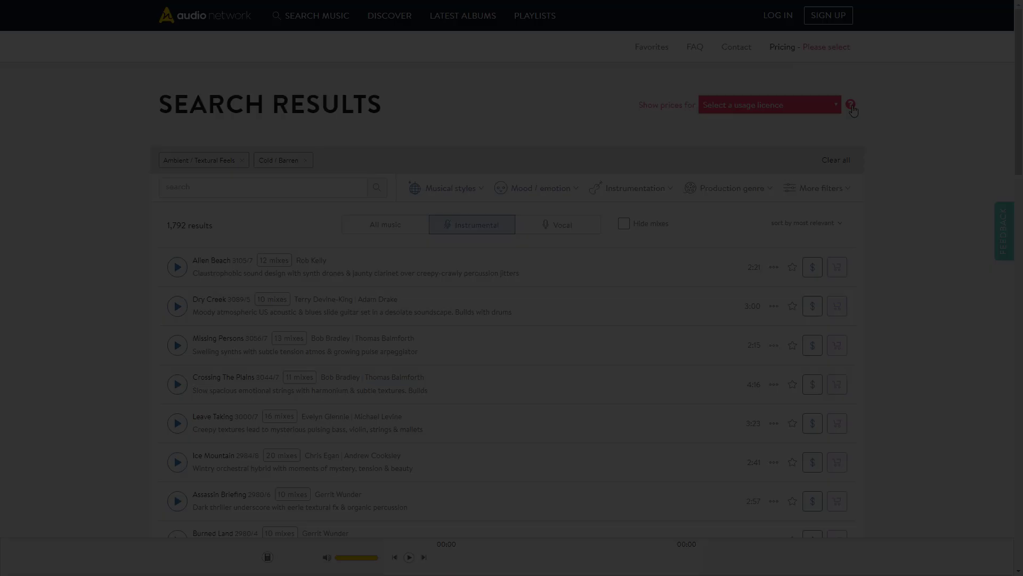
click(851, 105)
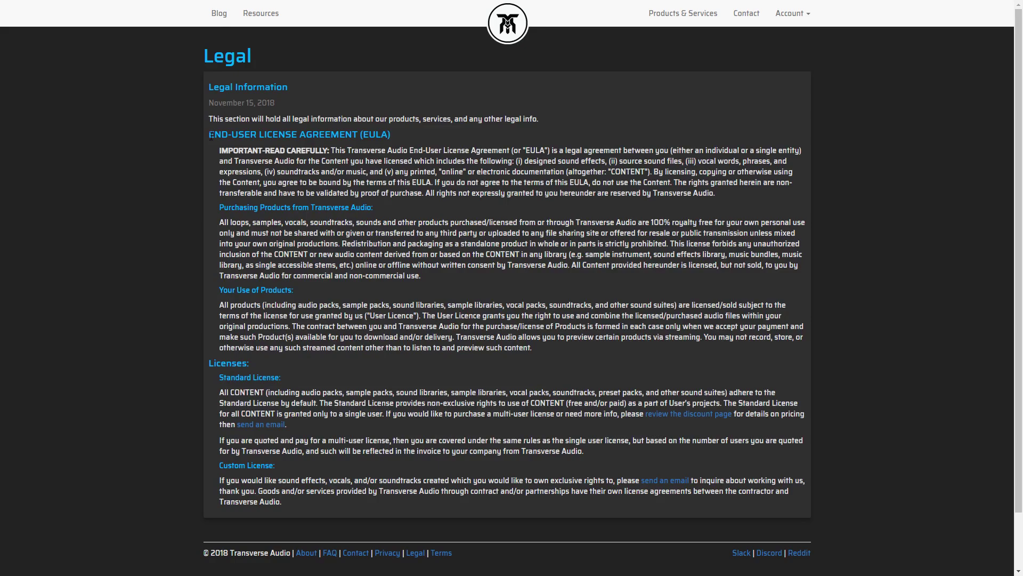
- Paste the EULA text into the README and delete the extra blank lines between paragraphs
drag(211, 135, 308, 497)
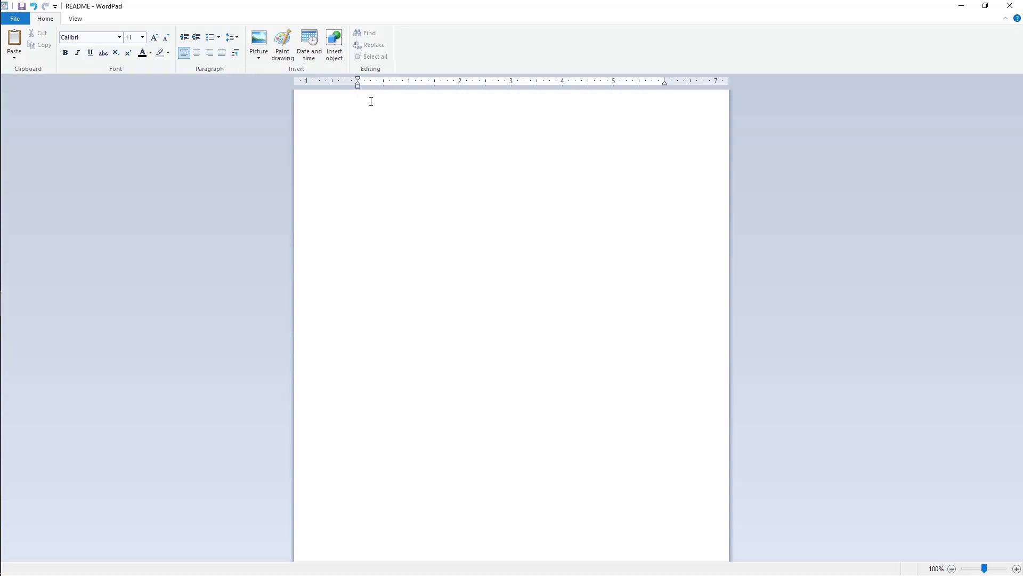
key(ctrl+v)
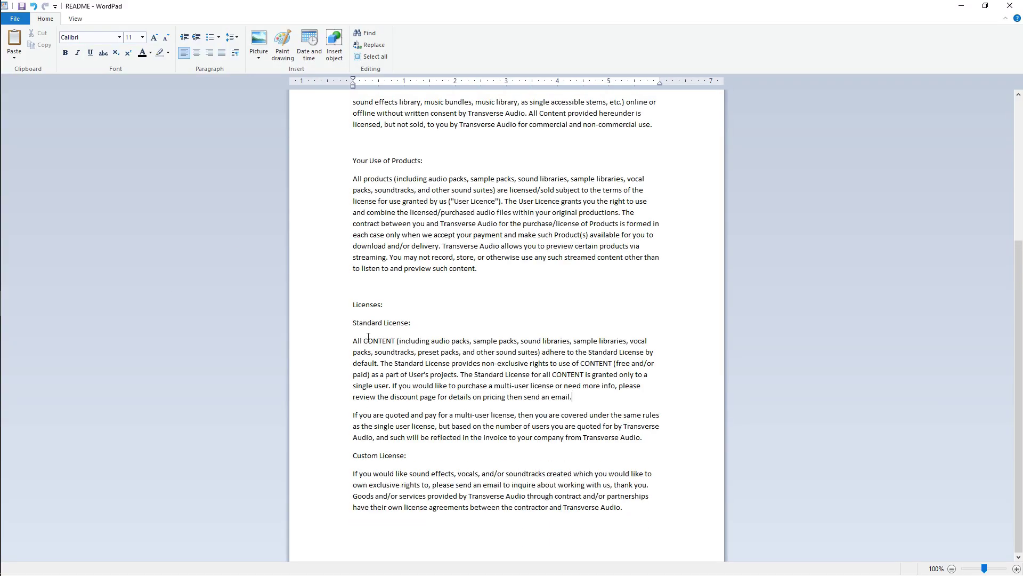
key(Up)
key(Up)
key(Up)
key(Up)
key(Up)
key(Up)
key(Up)
key(Up)
key(Up)
key(BackSpace)
key(Up)
key(Up)
key(Up)
key(Up)
key(Up)
key(Up)
key(Up)
key(Up)
key(Up)
key(Up)
key(Up)
key(BackSpace)
key(Up)
key(Up)
key(Up)
key(Up)
key(Up)
key(Up)
key(Up)
key(Up)
key(Up)
key(Up)
key(Up)
key(Up)
key(Up)
key(BackSpace)
- Bold the Licenses: heading and EULA title, then add an intro linking to website.com/products
scroll(397, 374, up, 1)
drag(385, 449, 352, 448)
key(ctrl+b)
scroll(373, 266, up, 2)
drag(480, 102, 352, 101)
key(ctrl+b)
click(750, 123)
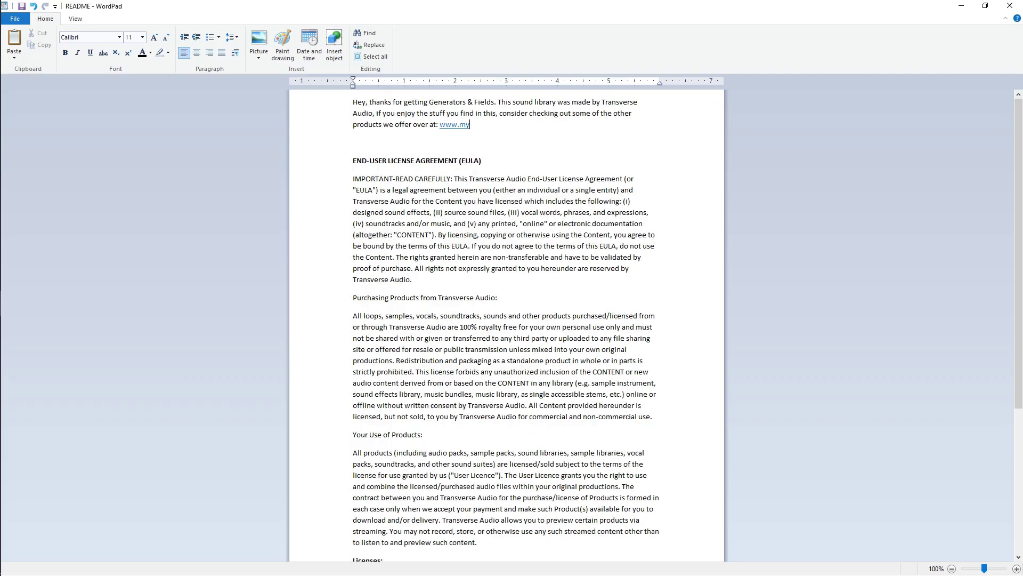
text(website.com/products. Thanks for your)
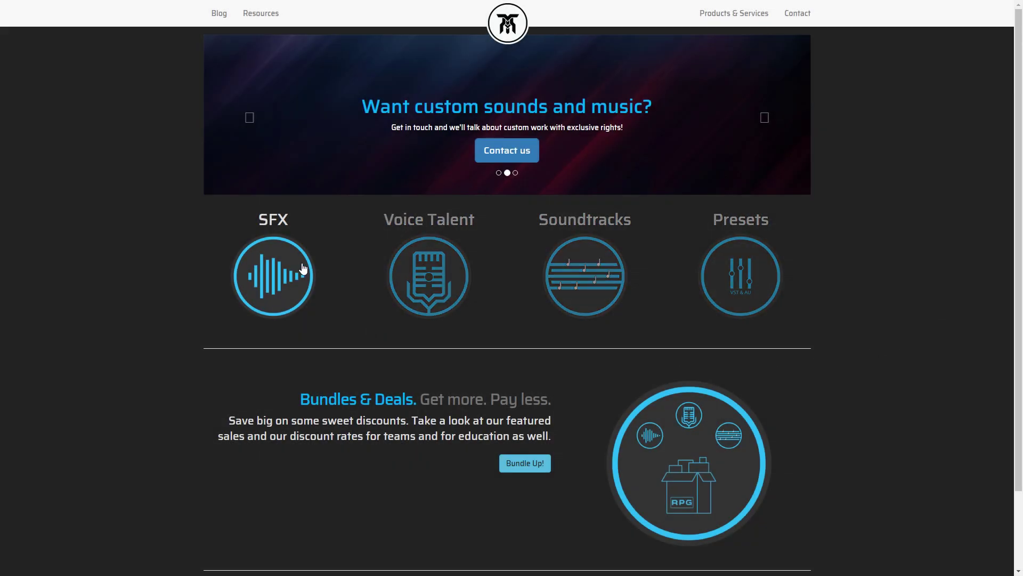
- Open the Digital UI library from the SFX products and start its $45 purchase
click(294, 274)
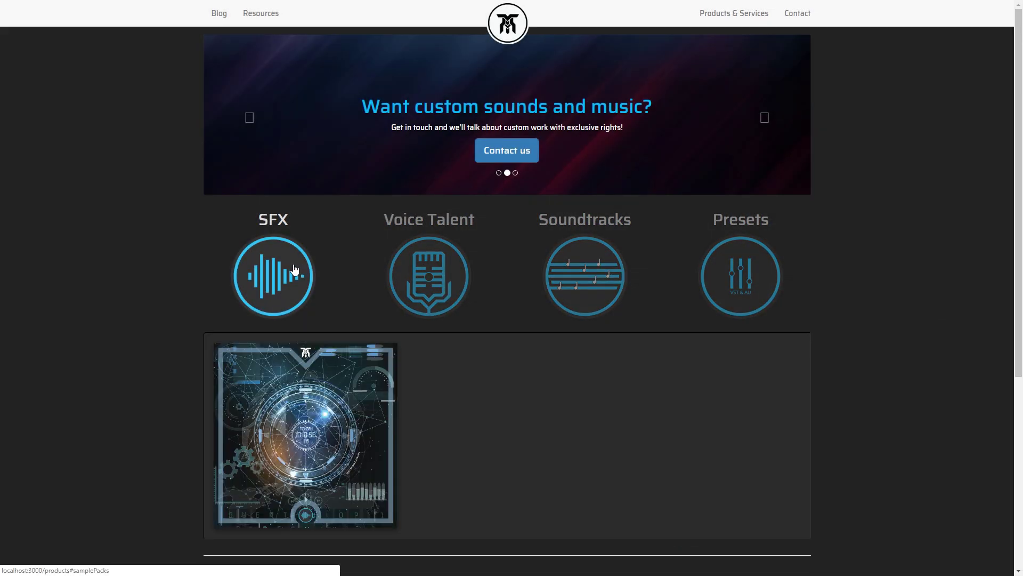
click(371, 357)
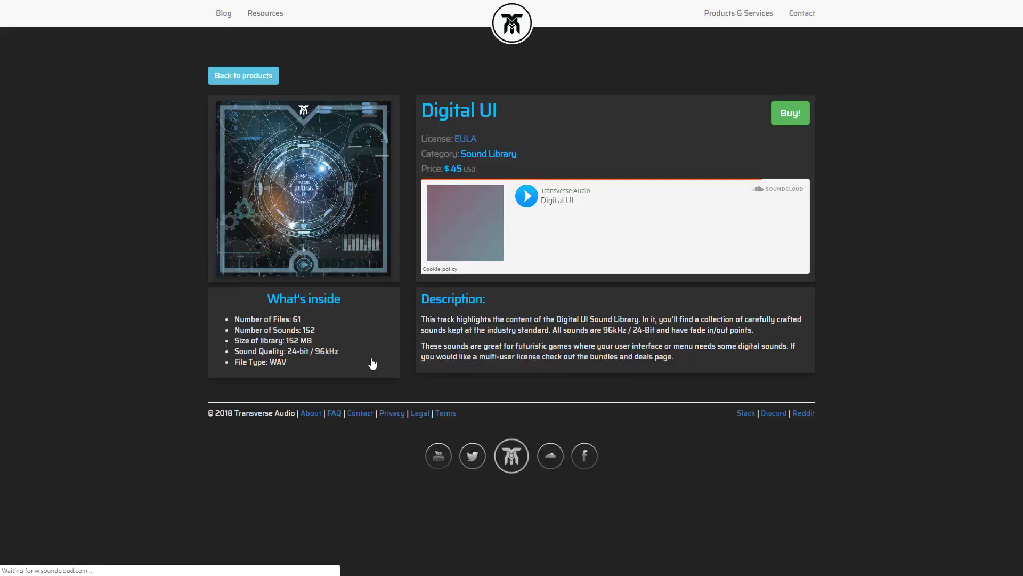
click(800, 113)
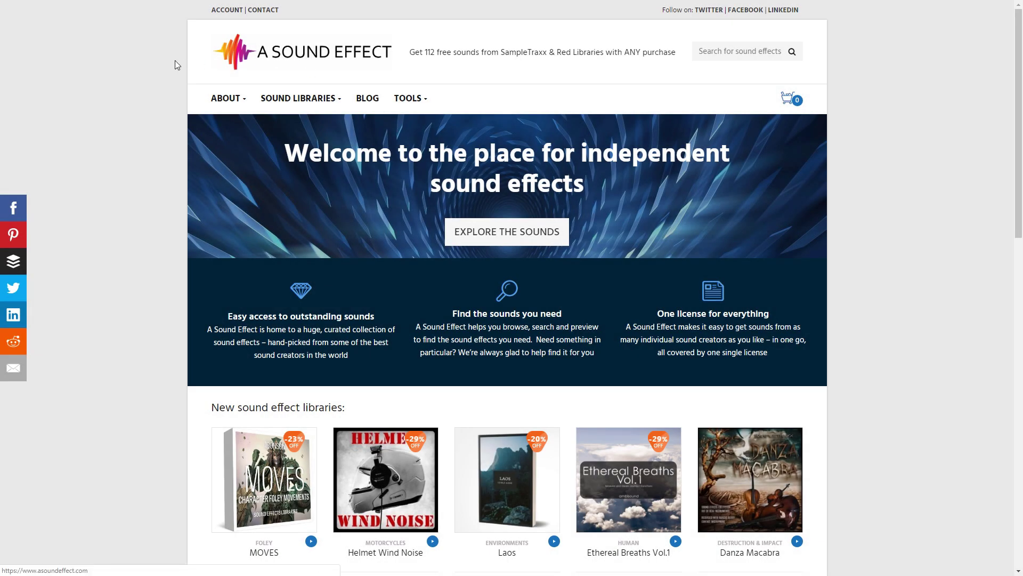
- Browse A Sound Effect, Envato's audio menus, and the Unity and Unreal sound-effect listings
scroll(142, 85, down, 4)
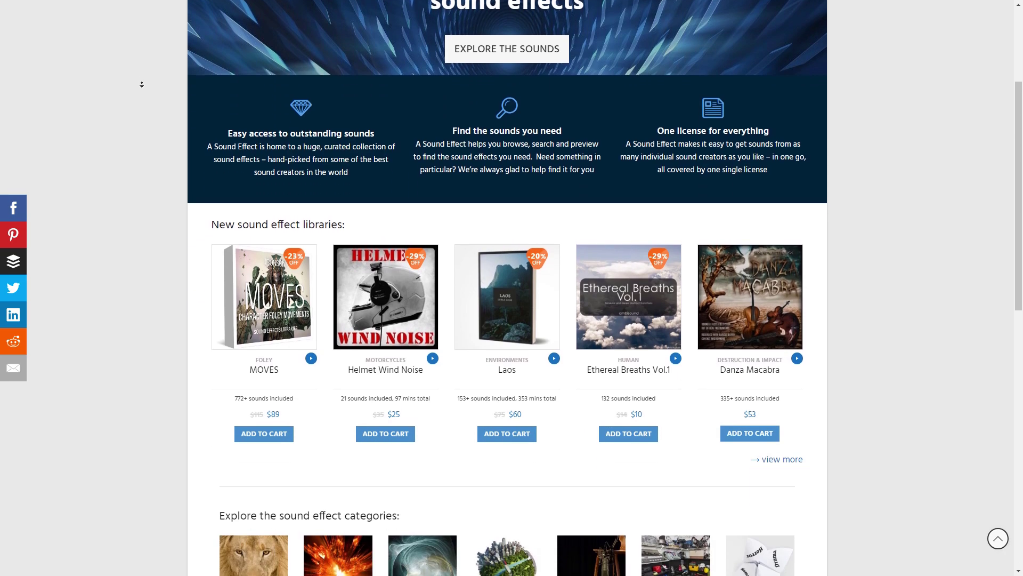
scroll(142, 84, down, 3)
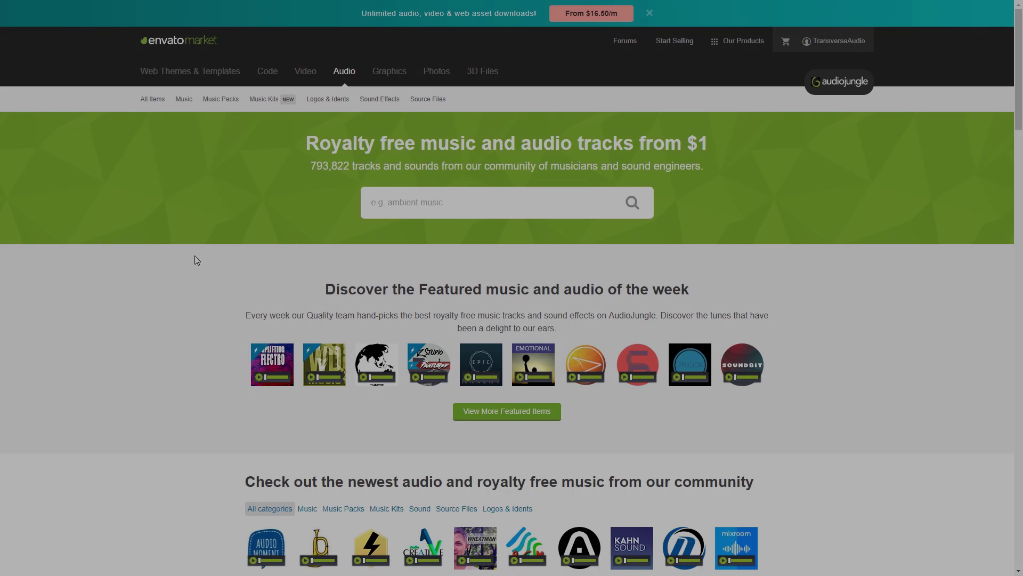
mouse_move(378, 97)
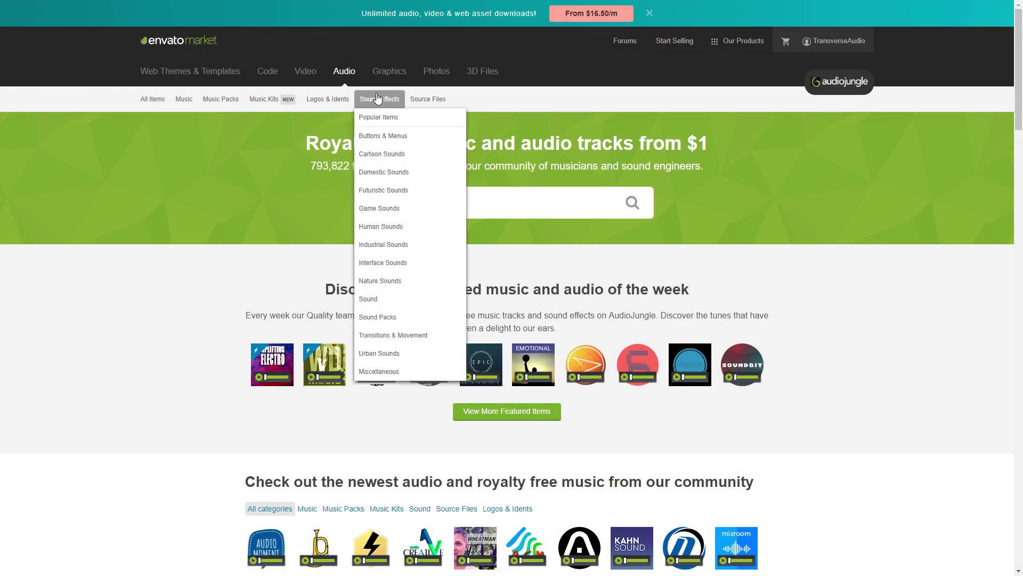
mouse_move(260, 99)
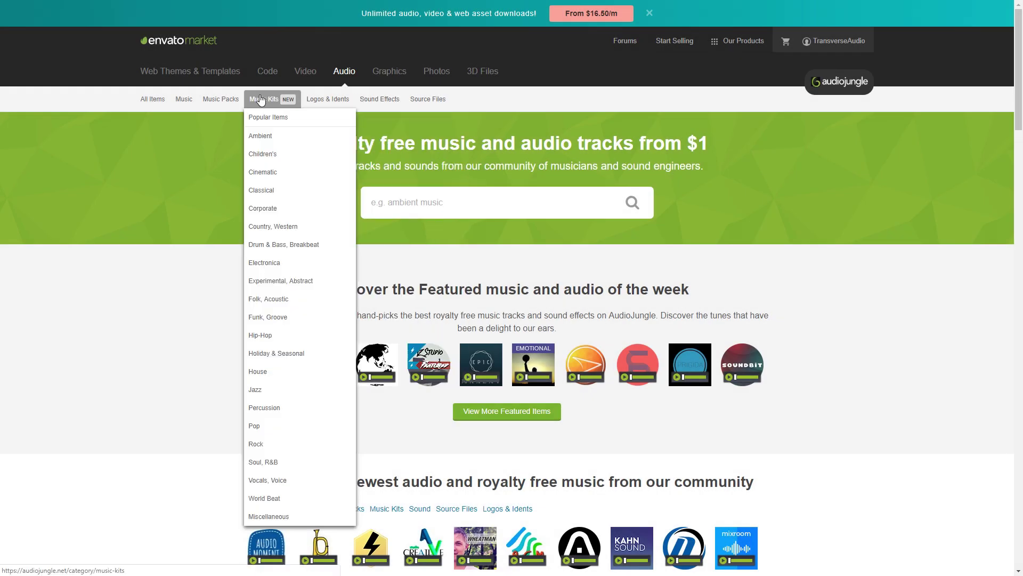
mouse_move(180, 104)
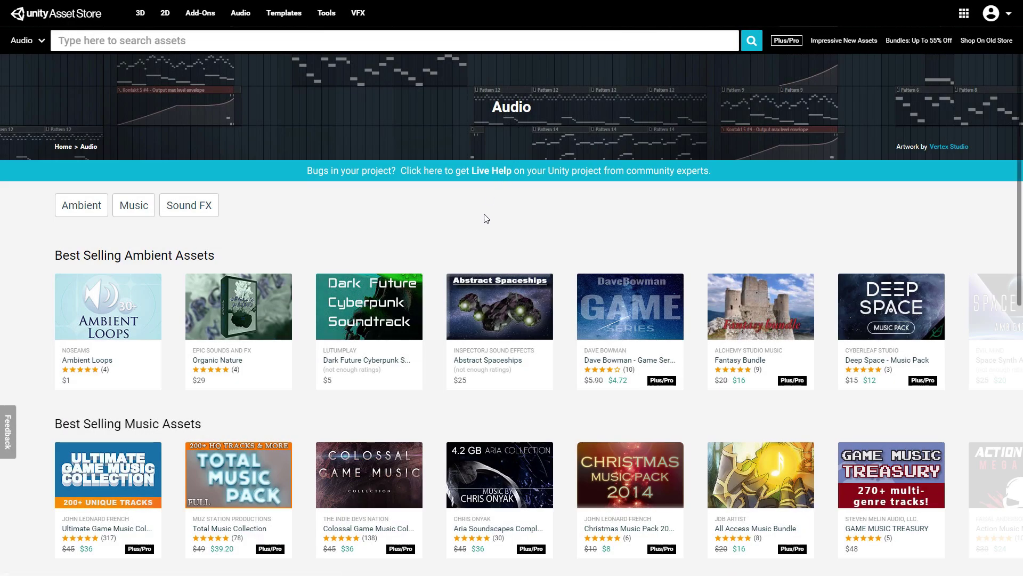
scroll(480, 255, down, 2)
scroll(480, 255, down, 8)
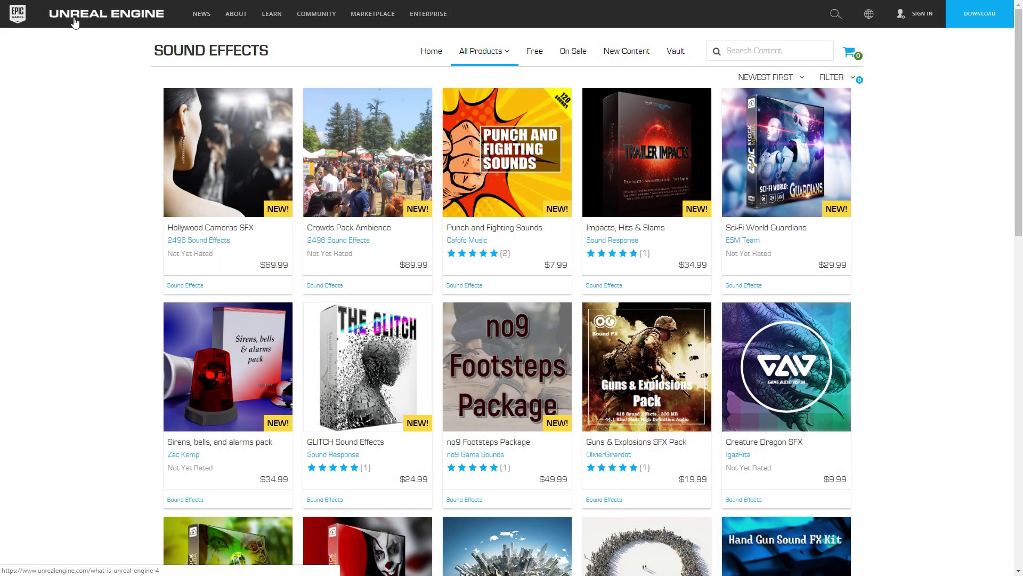
scroll(122, 126, down, 3)
scroll(122, 126, down, 5)
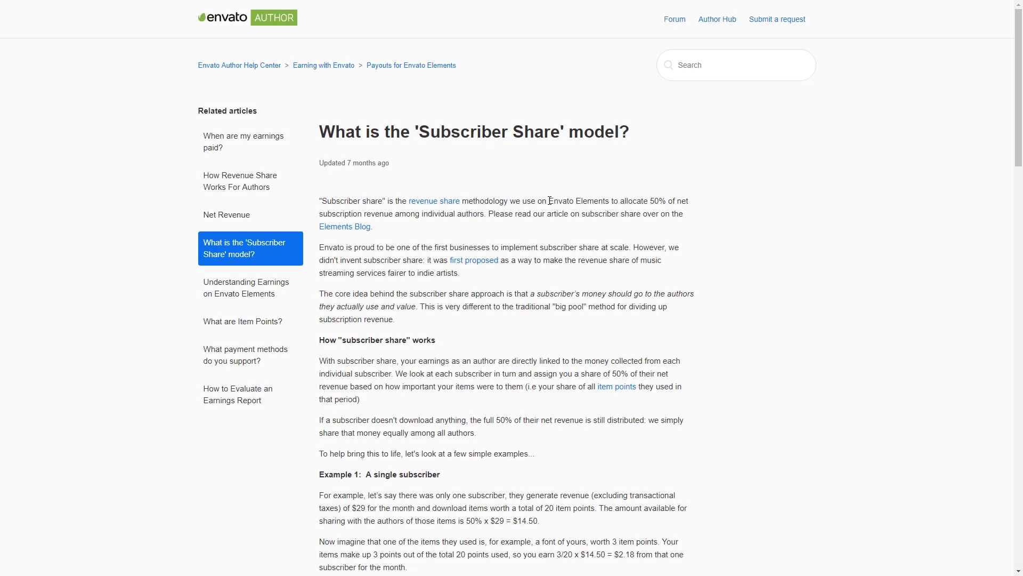
- Highlight the subscription-revenue split in the Subscriber Share article, then check PayPal's 2.9% + $0.30 fee
drag(551, 201, 485, 216)
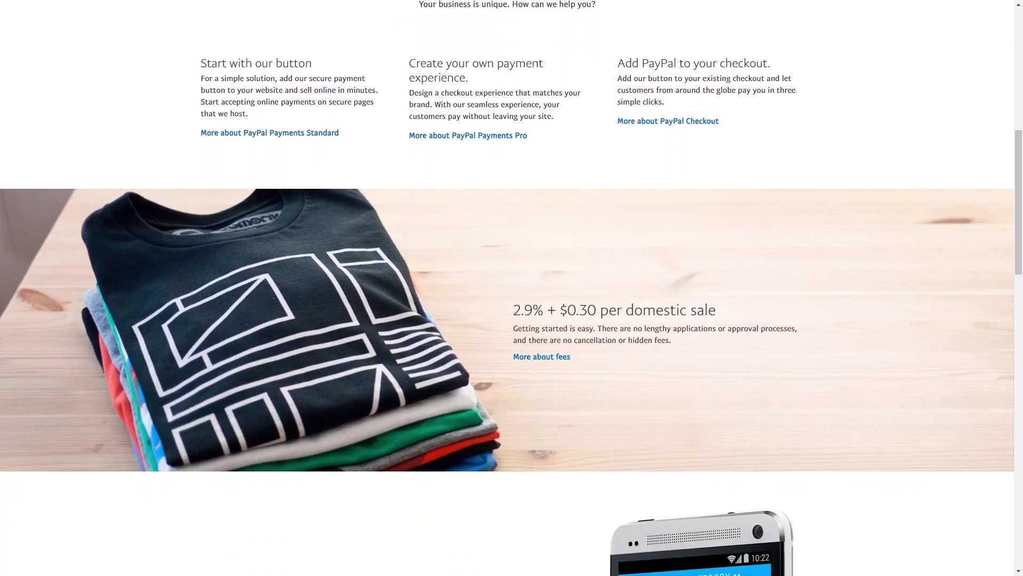
scroll(511, 288, down, 2)
drag(511, 210, 772, 215)
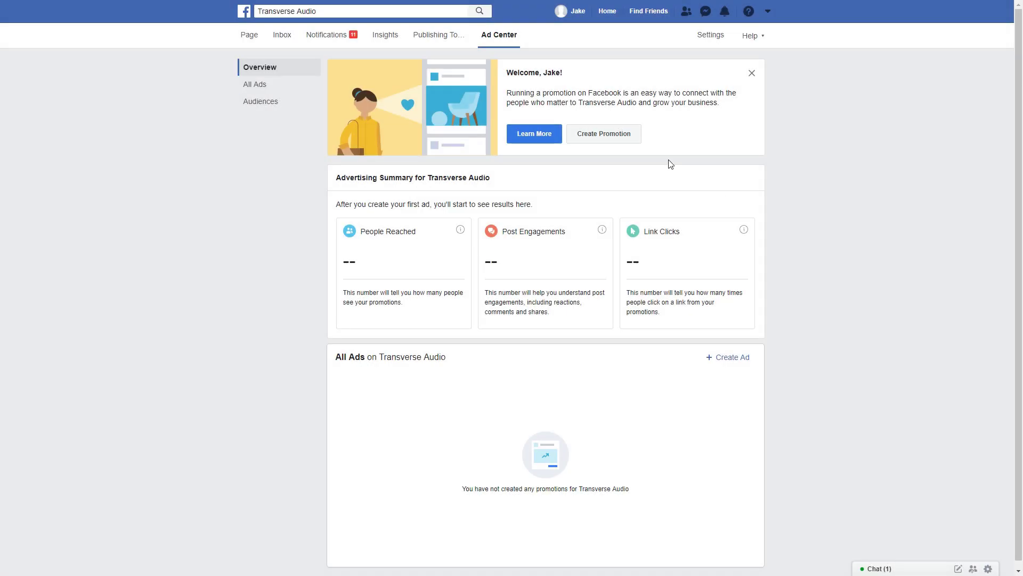
- Create a Get More Website Visitors promotion pointing to the orchestral soundtracks page
click(622, 135)
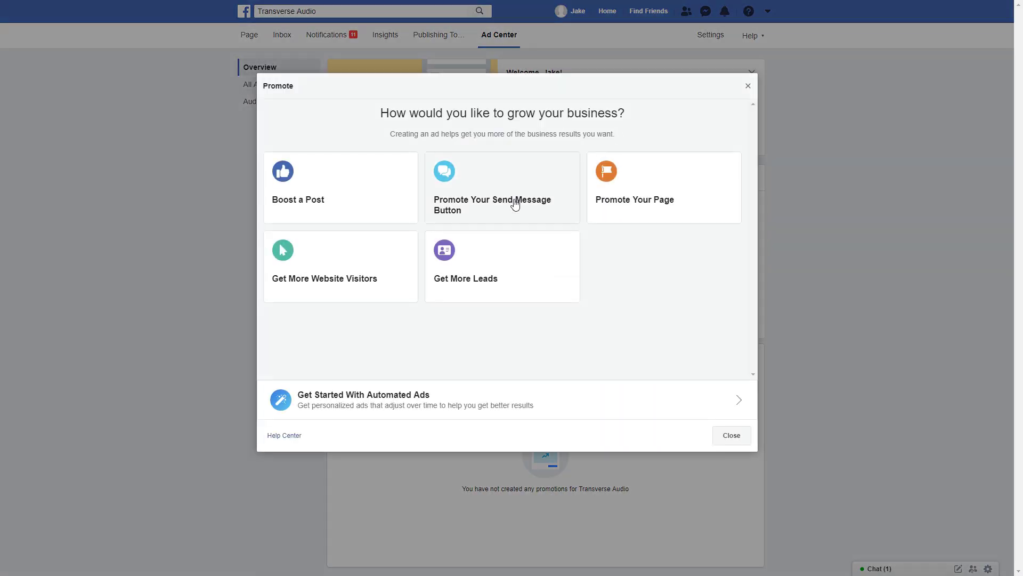
click(347, 261)
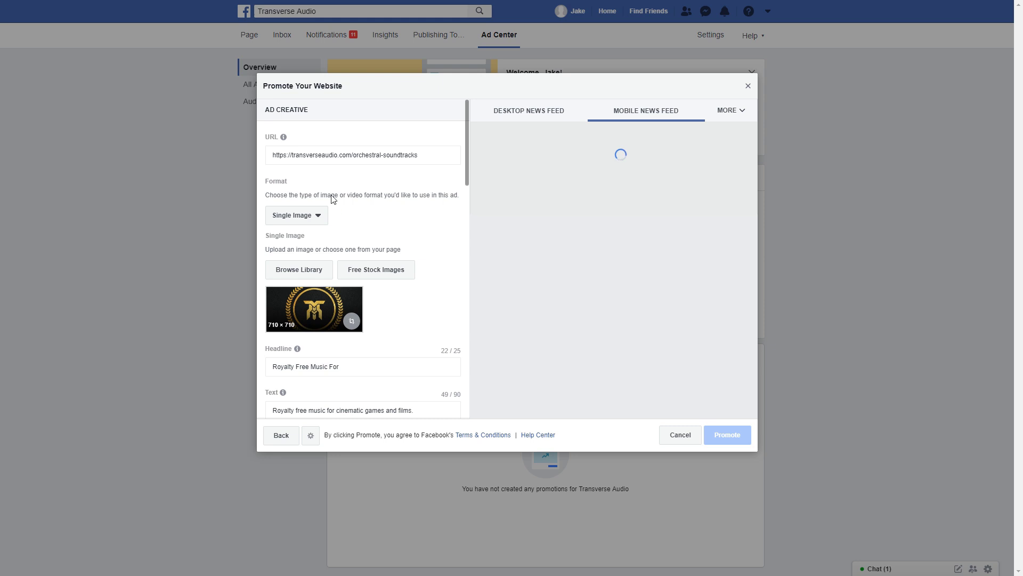
click(421, 156)
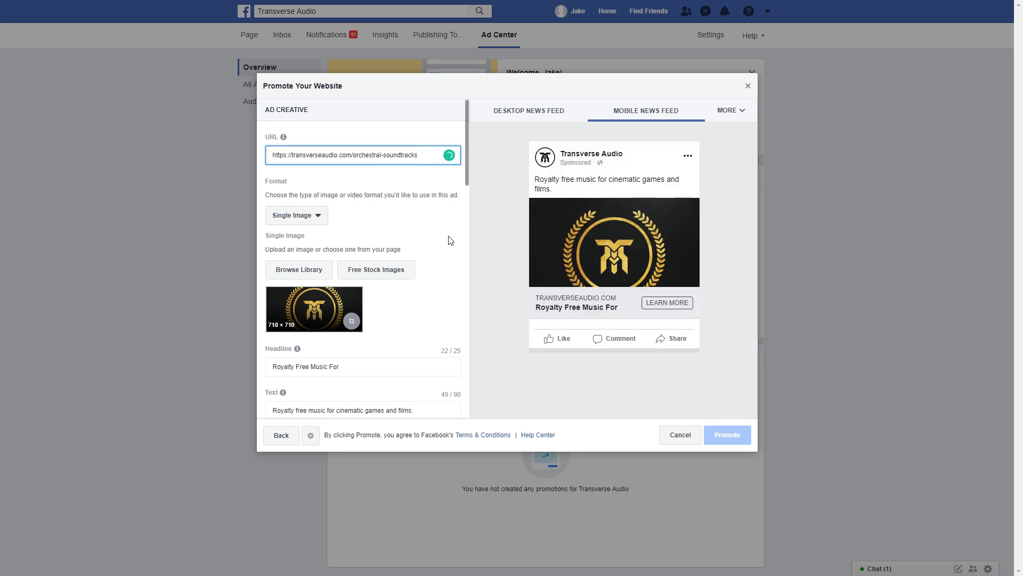
- Replace the ad headline with 'Music & SFX Libraries'
scroll(407, 273, down, 2)
drag(352, 260, 299, 249)
text(Music & SFX Libraries)
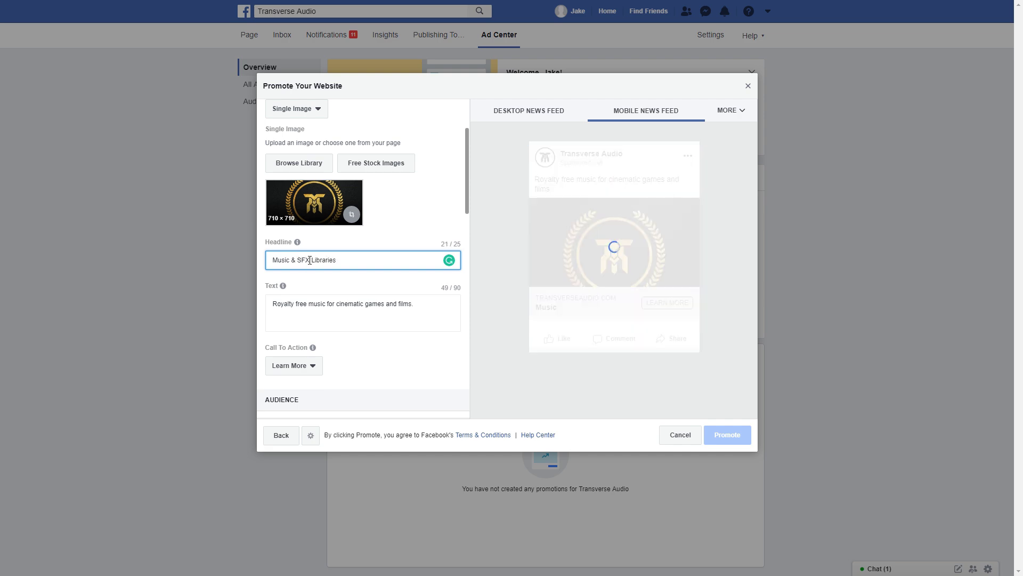